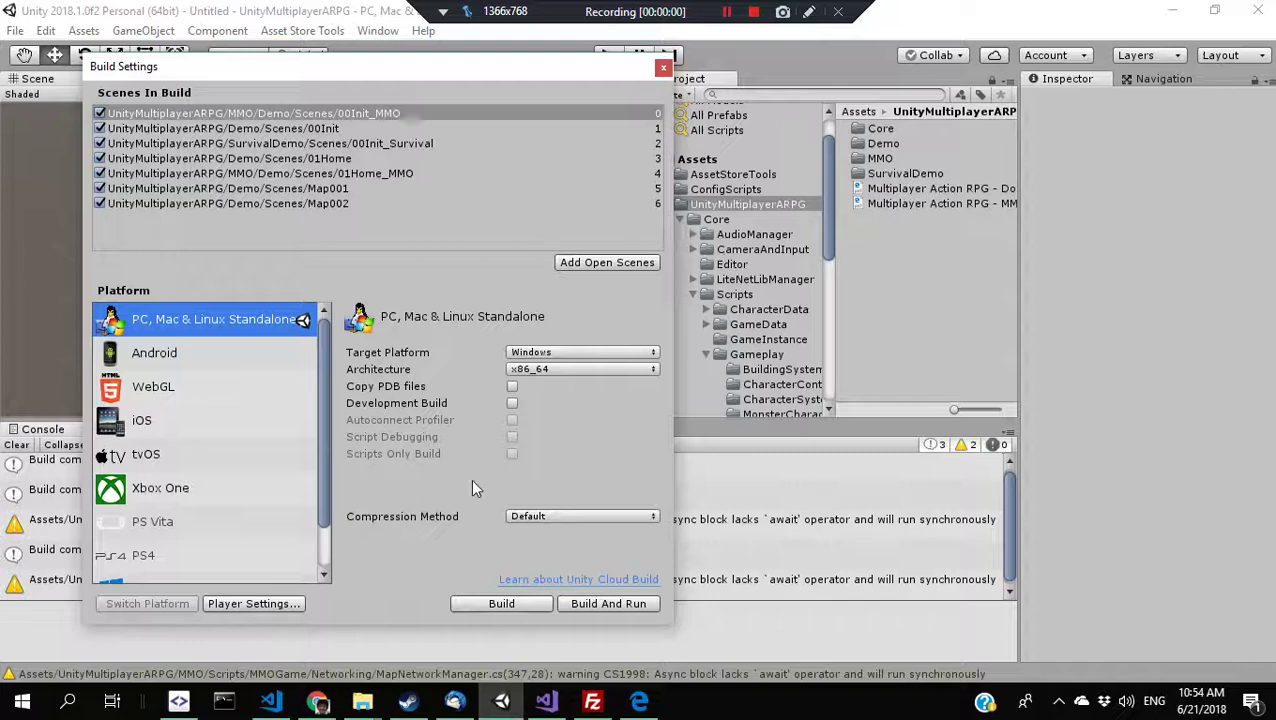
# - Build the game, with the 00Init scene, into a new MMO folder under UnityBuilds
pyautogui.click(420, 540)
pyautogui.click(283, 134)
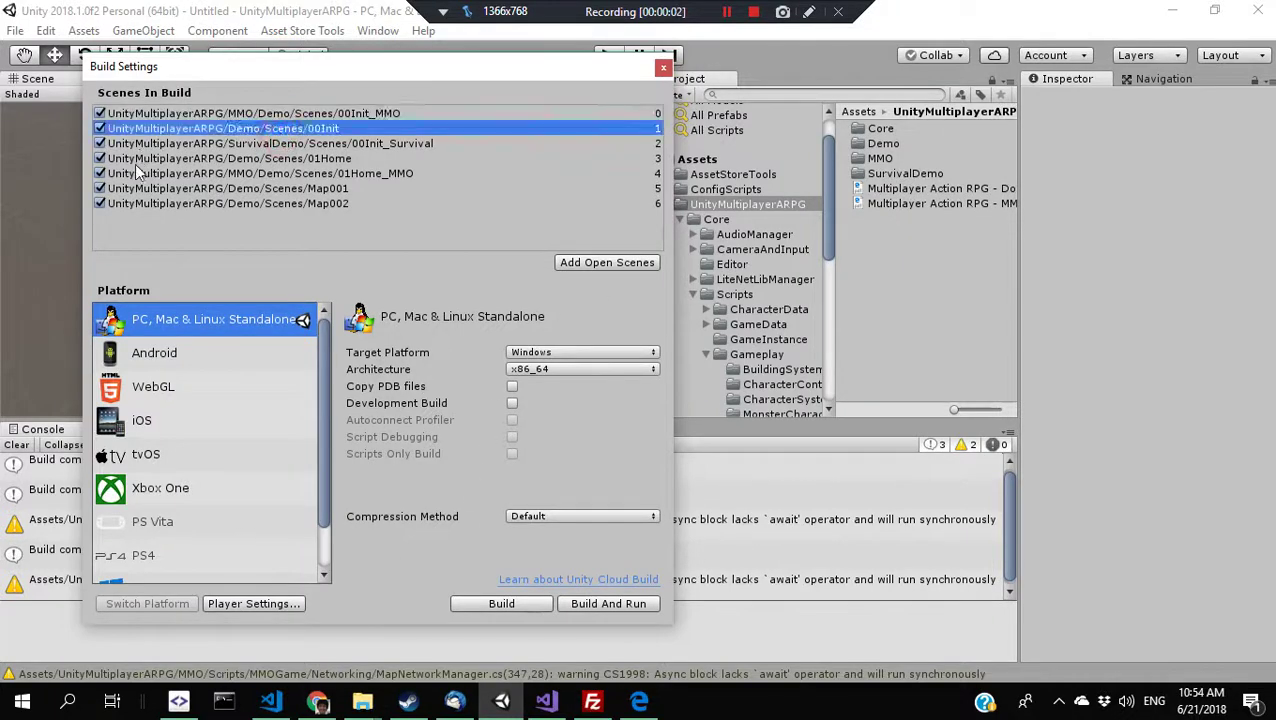
pyautogui.click(500, 604)
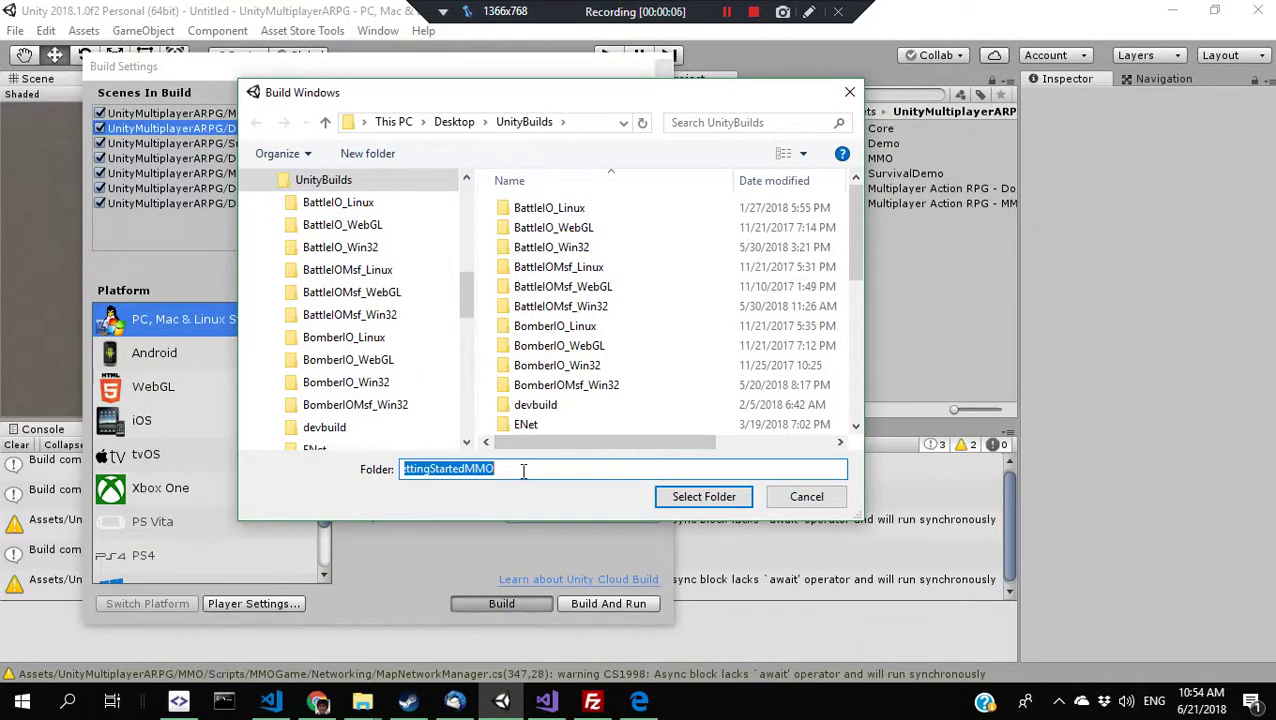
pyautogui.click(366, 154)
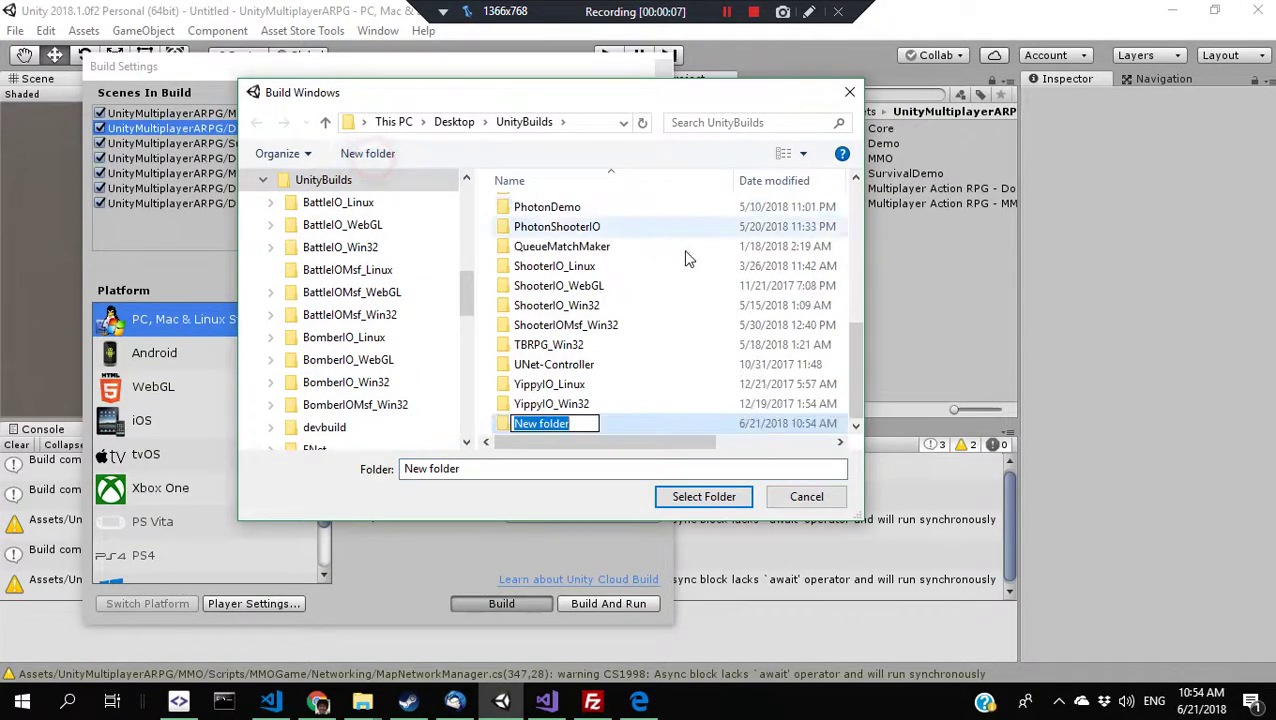
pyautogui.write('MMO')
pyautogui.press('Return')
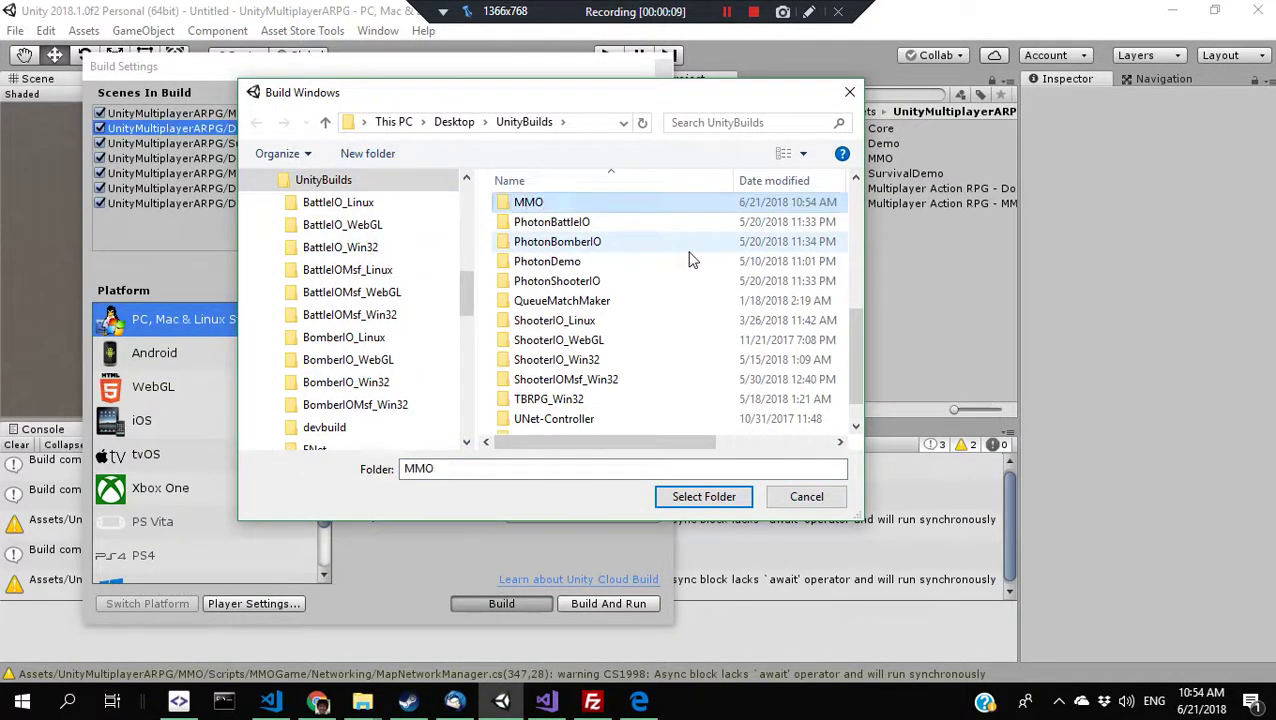
pyautogui.doubleClick(658, 202)
pyautogui.click(700, 498)
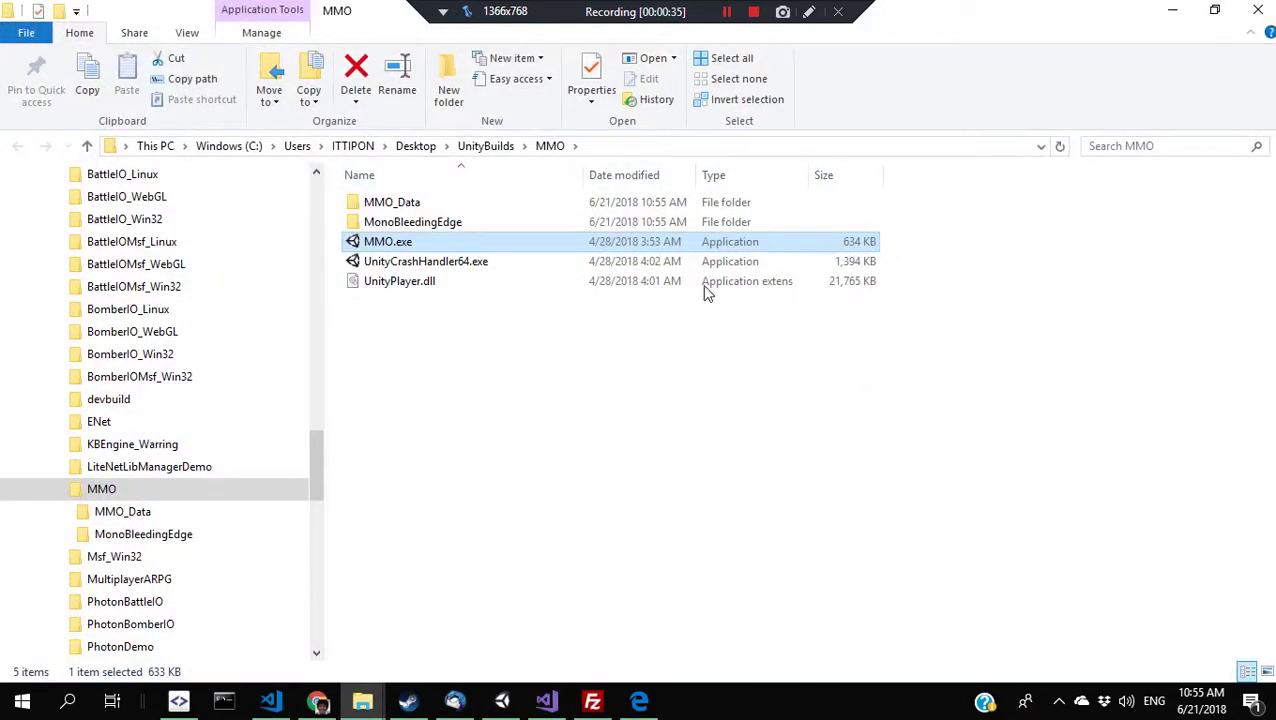
# - Place the restored MMO build folder window on the left, beside the server setup guide
pyautogui.click(638, 701)
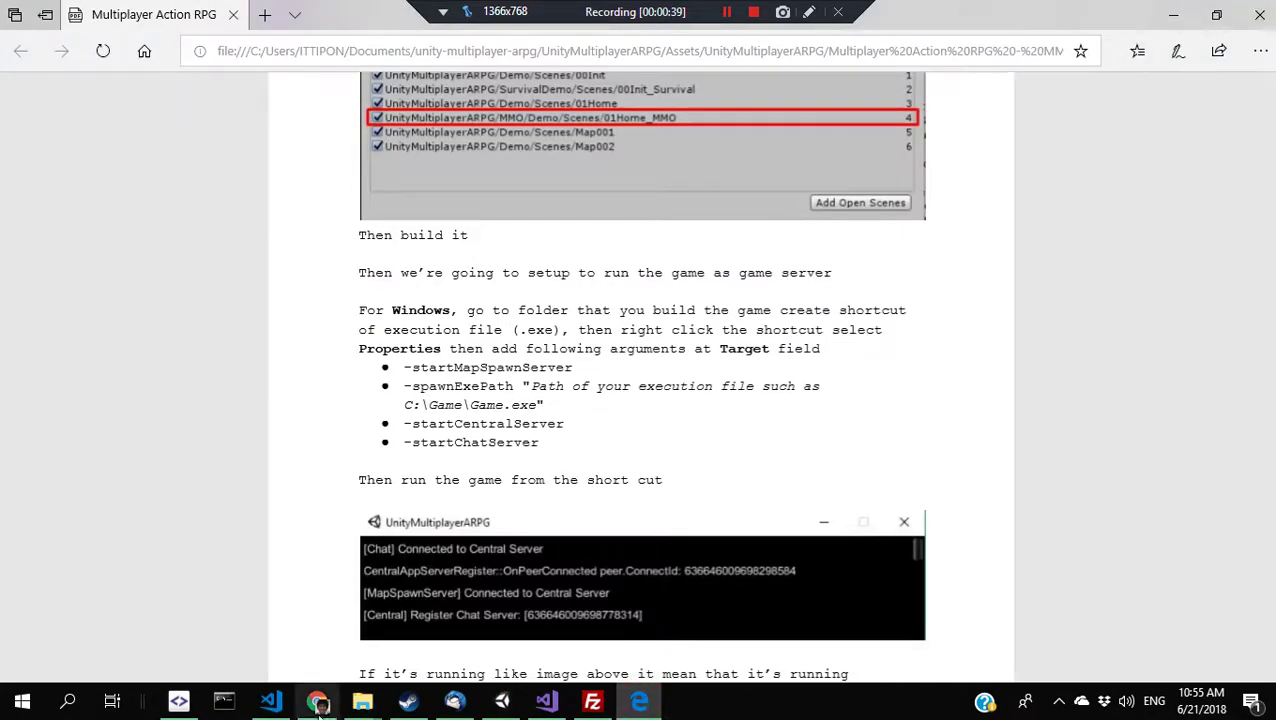
pyautogui.moveTo(362, 701)
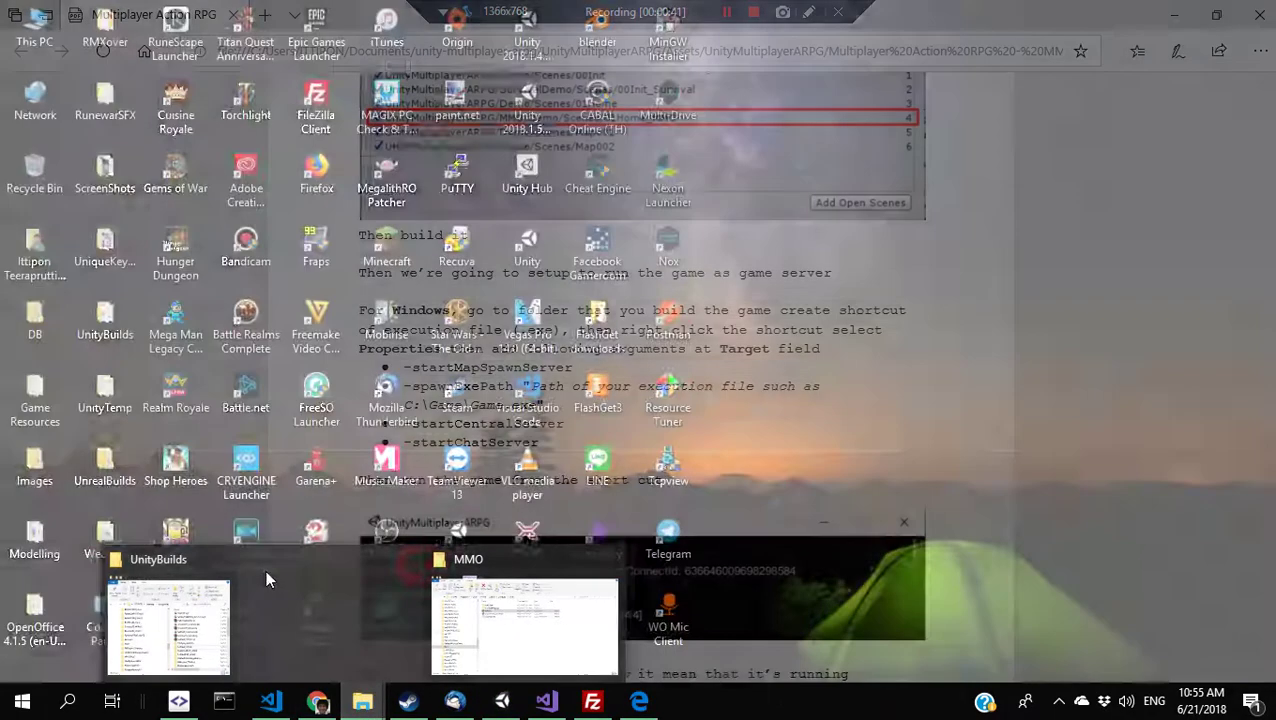
pyautogui.click(354, 626)
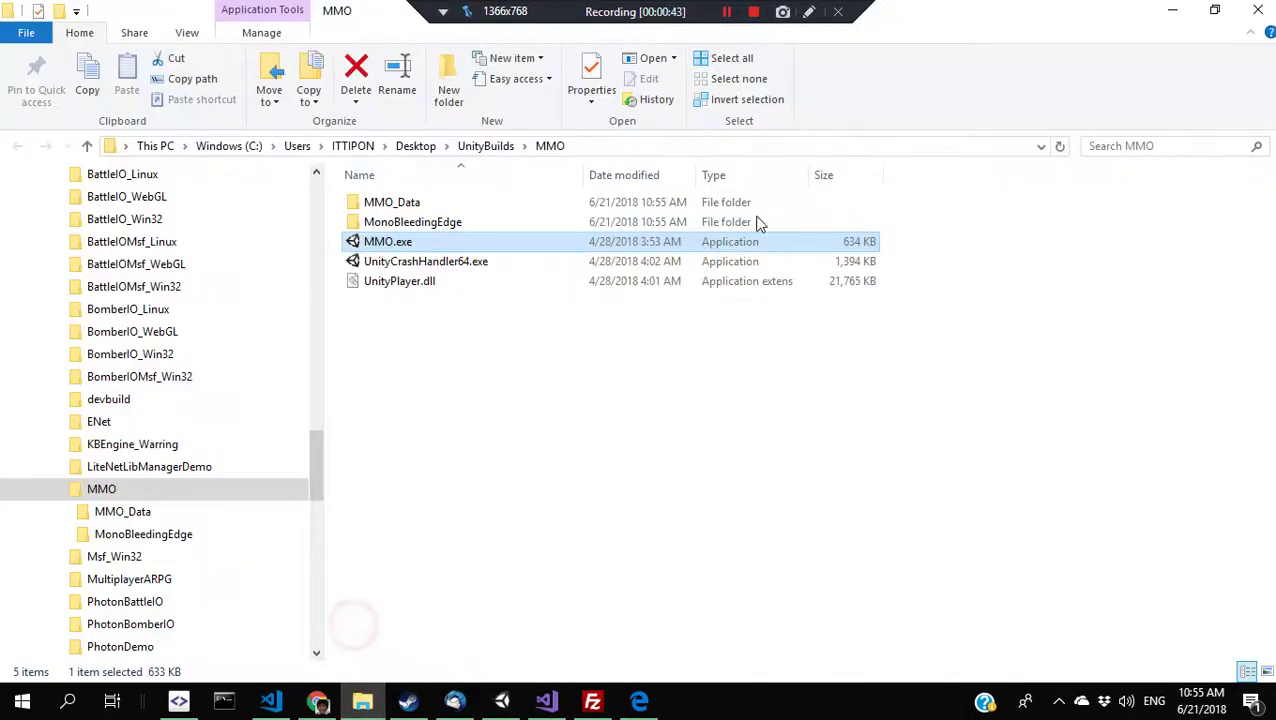
pyautogui.click(1215, 12)
pyautogui.moveTo(575, 131); pyautogui.dragTo(211, 80)
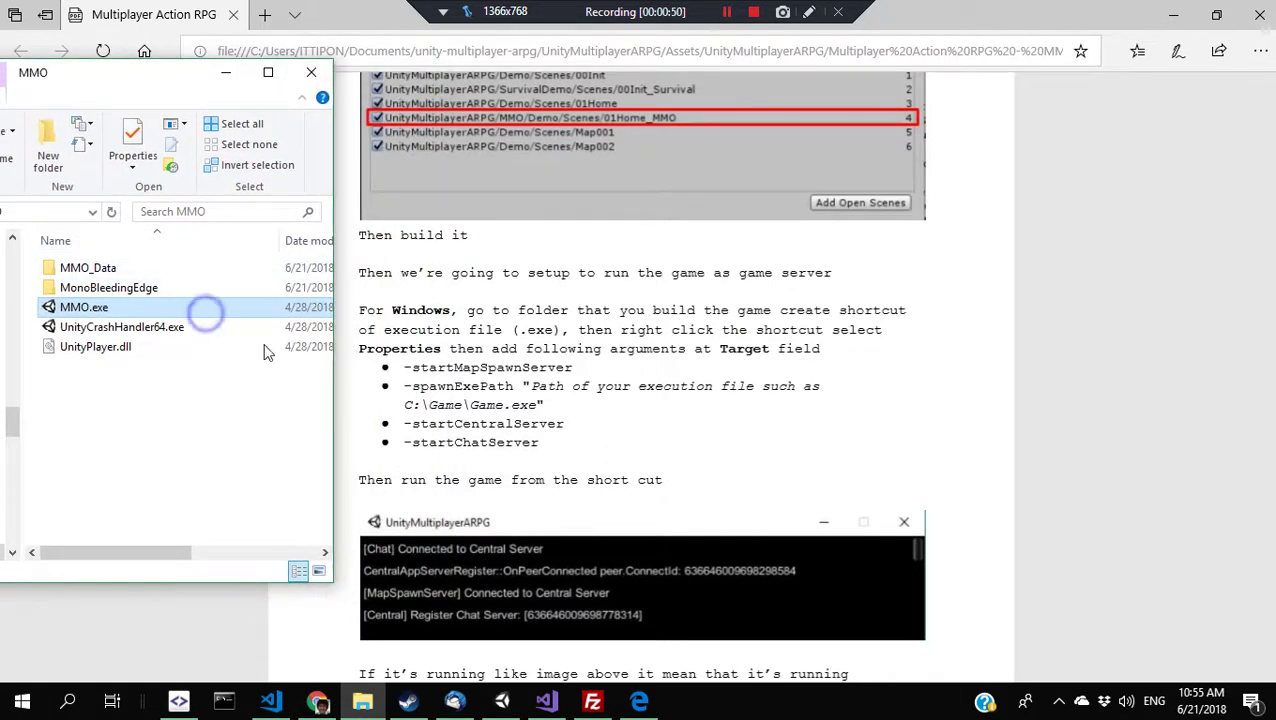
# - Inspect MMO.exe's properties, then close them
pyautogui.rightClick(205, 313)
pyautogui.click(280, 666)
pyautogui.moveTo(450, 228)
pyautogui.mouseDown()
pyautogui.moveTo(357, 217)
pyautogui.moveTo(1036, 101)
pyautogui.mouseUp()
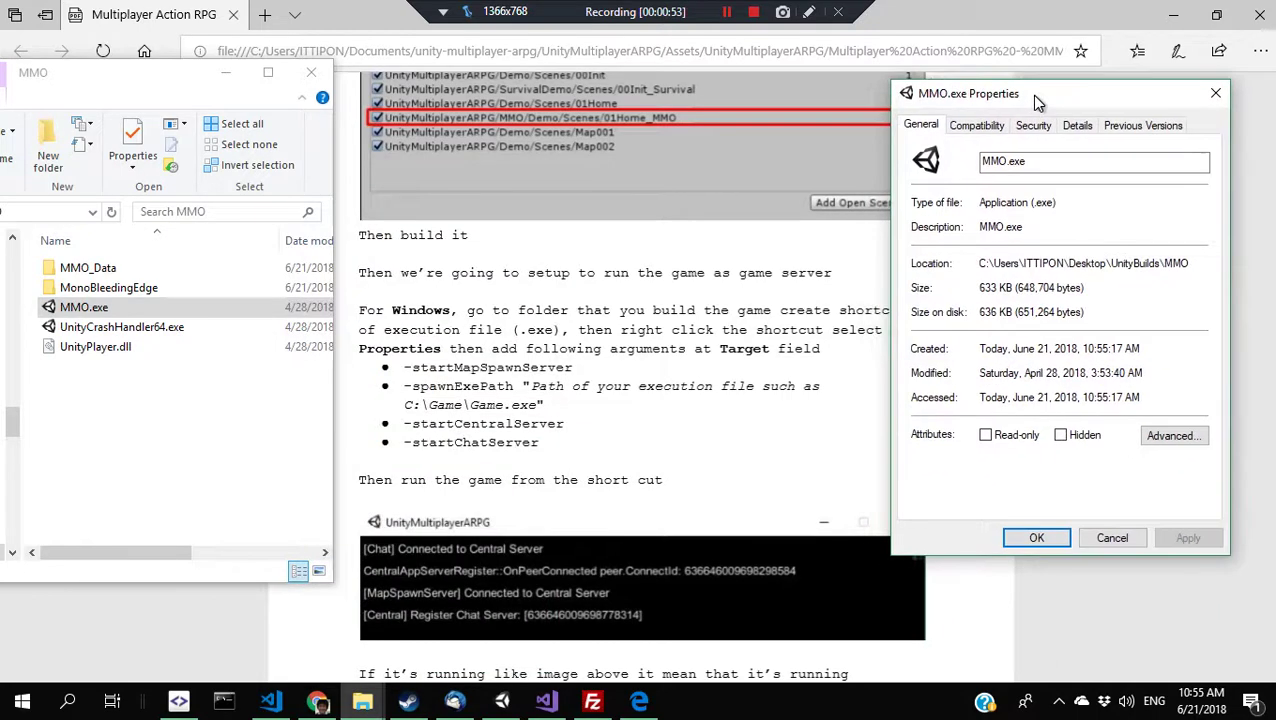
pyautogui.click(1112, 538)
# - Create an MMO.exe shortcut and open its Properties at the Target field
pyautogui.rightClick(148, 307)
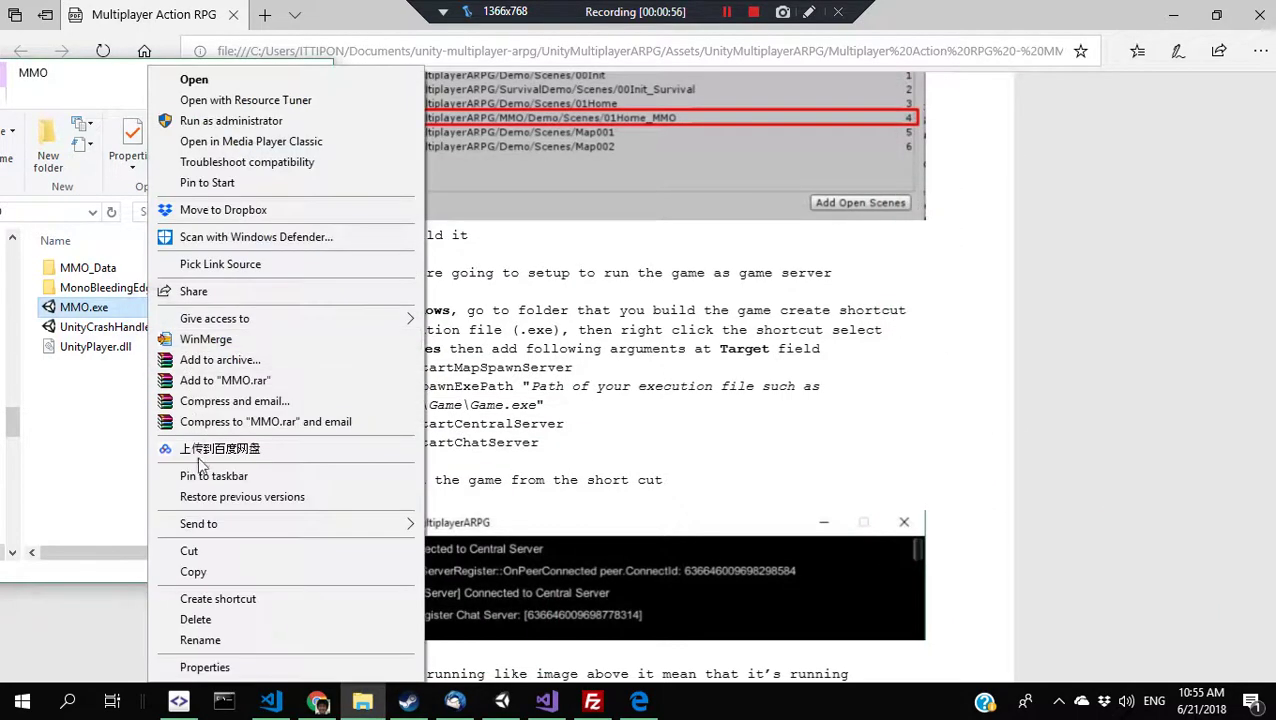
pyautogui.click(218, 598)
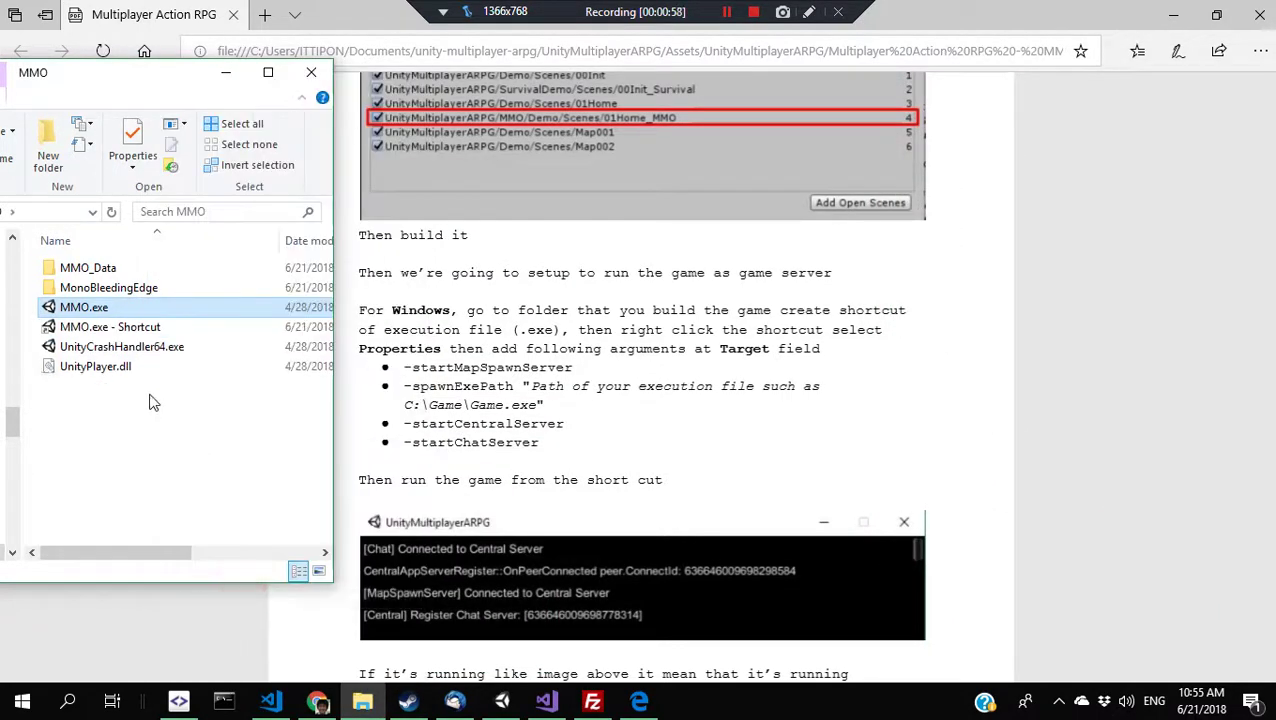
pyautogui.rightClick(126, 327)
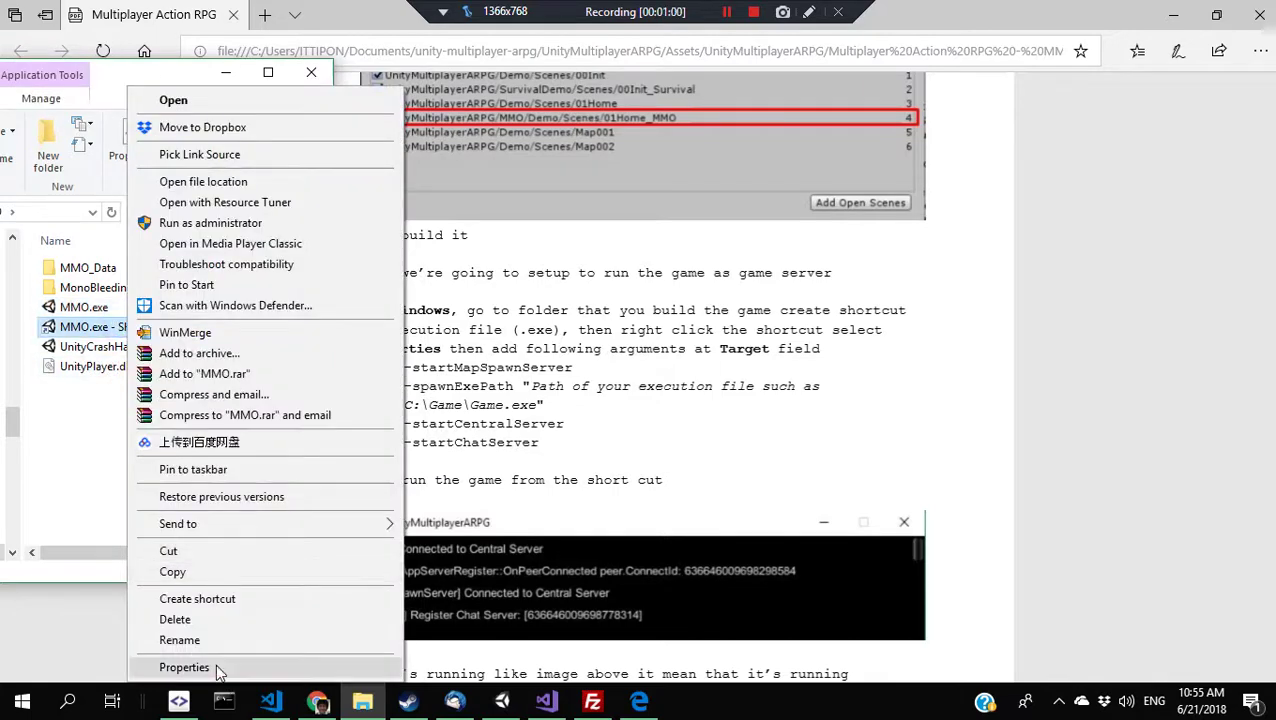
pyautogui.click(216, 668)
pyautogui.click(428, 368)
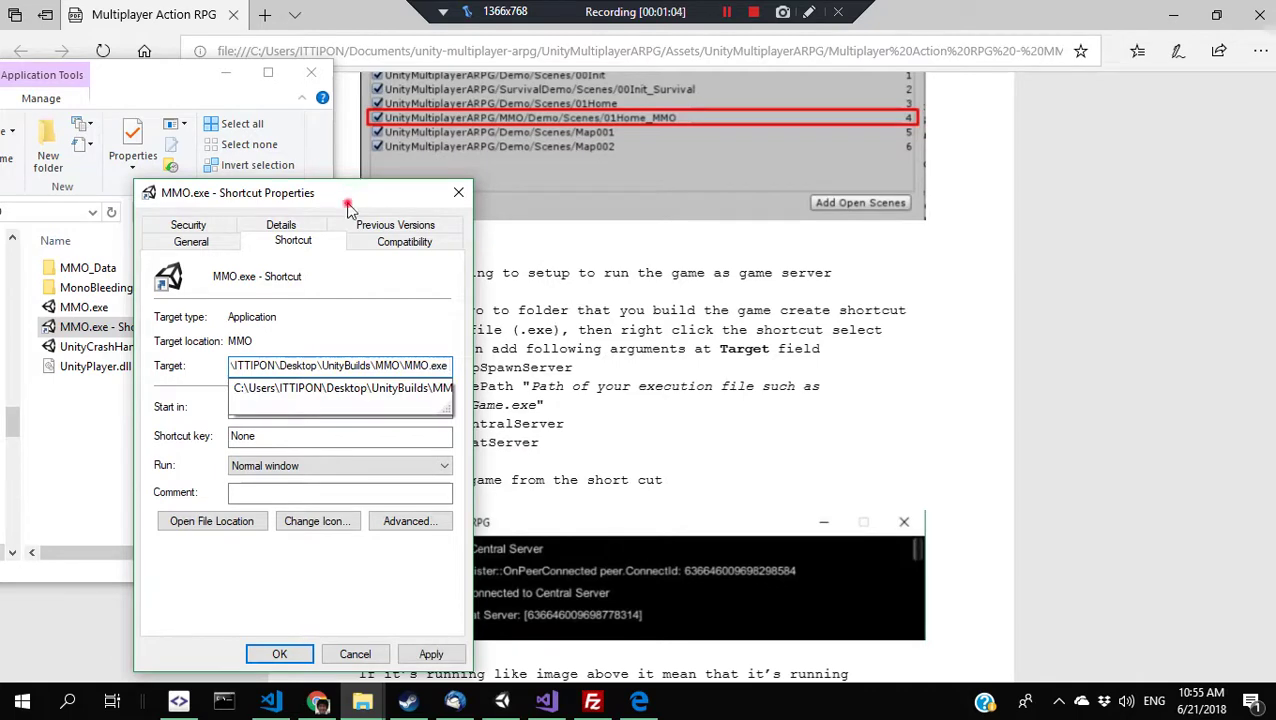
# - Append -startMapSpawnServer, -spawnExePath, -startCentralServer and -startChatServer to the shortcut Target and save
pyautogui.moveTo(347, 206); pyautogui.dragTo(1020, 181)
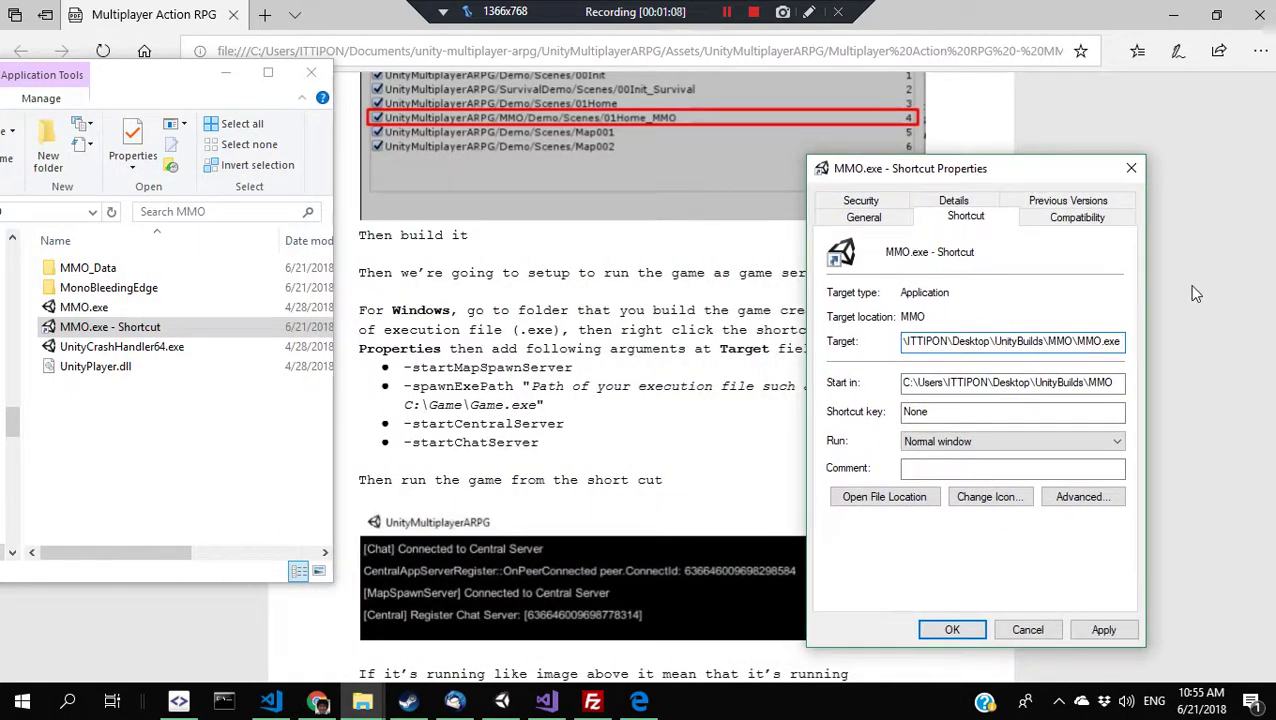
pyautogui.write('-startMapSpawn')
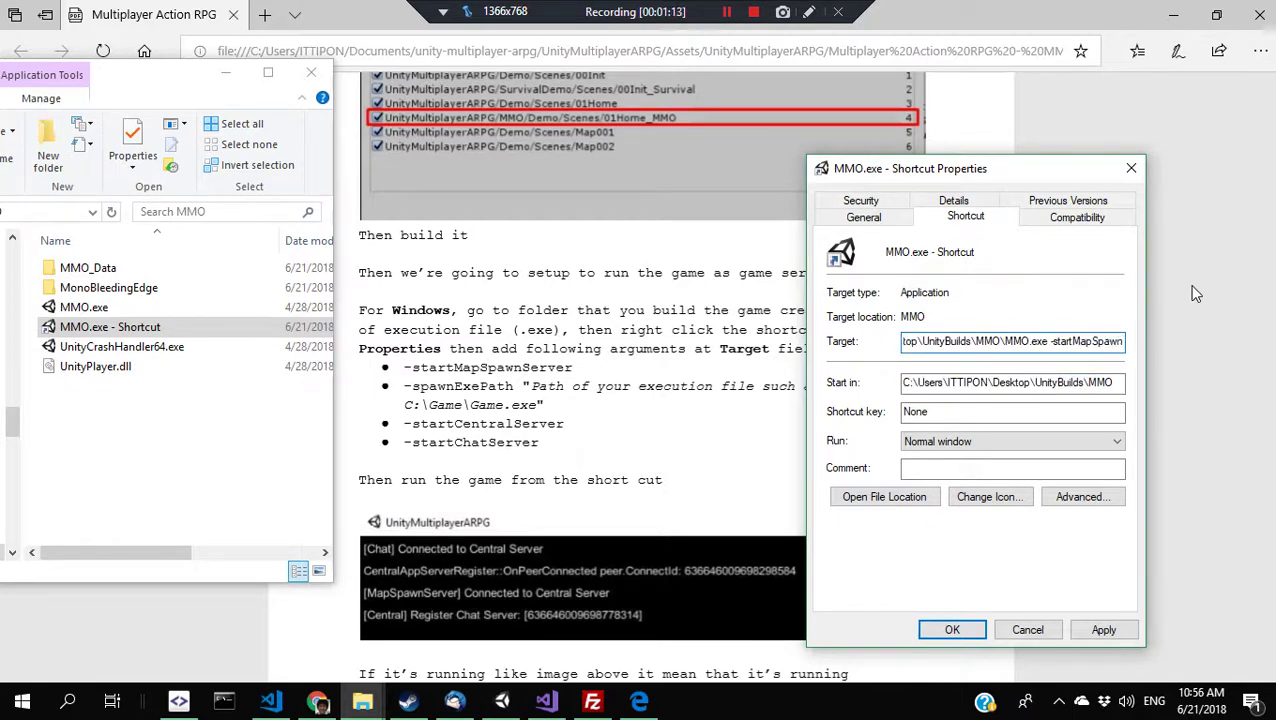
pyautogui.write('erver -startChatServer')
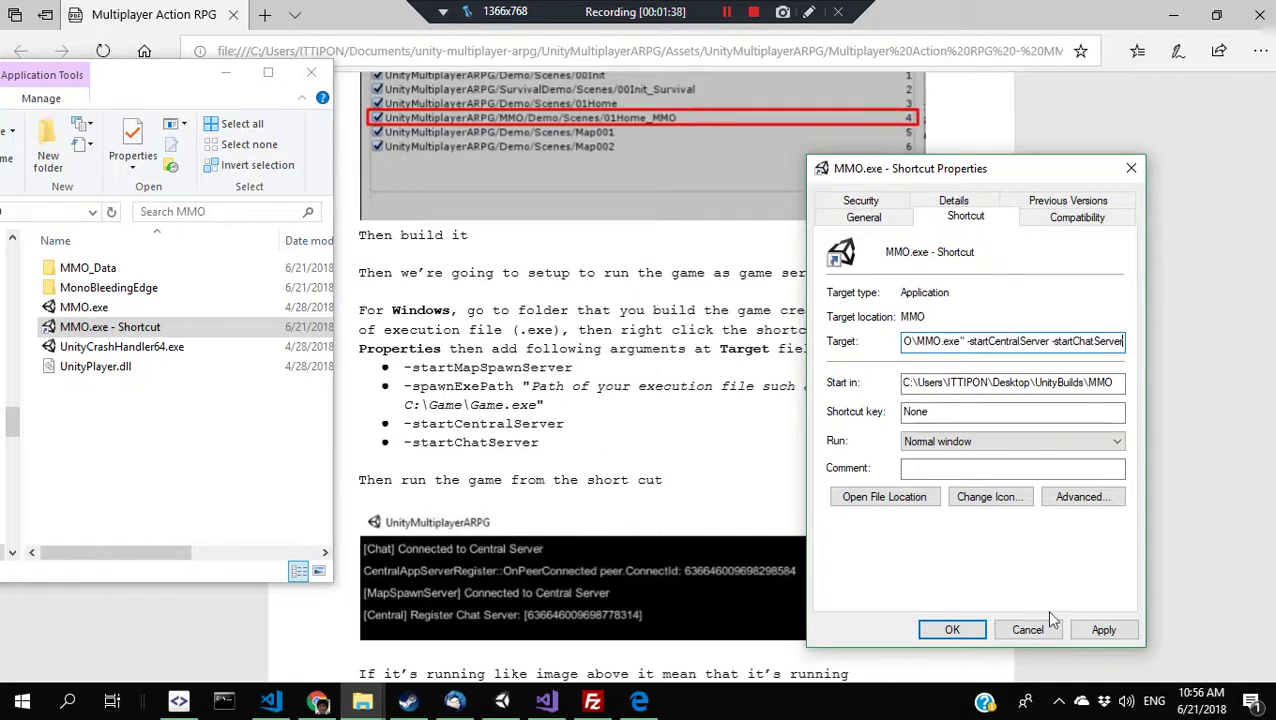
pyautogui.click(968, 630)
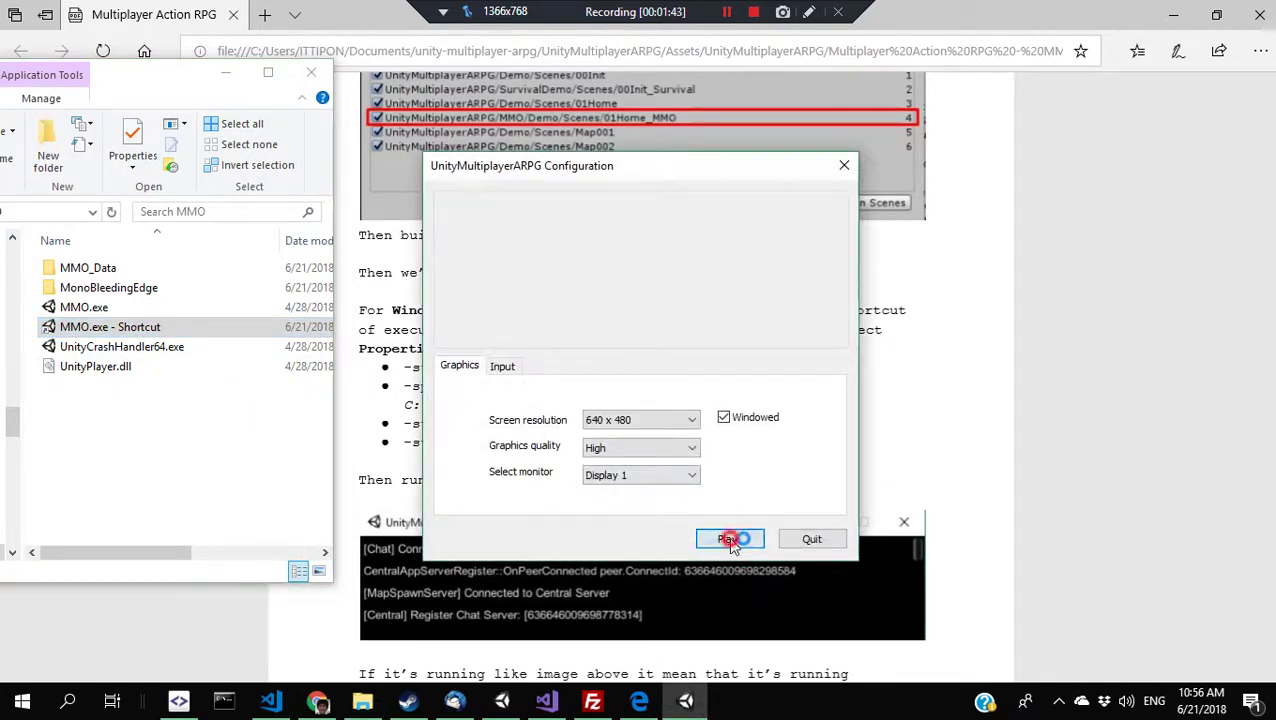
# - Start the server with Play! and allow the game through the Windows firewall
pyautogui.click(731, 541)
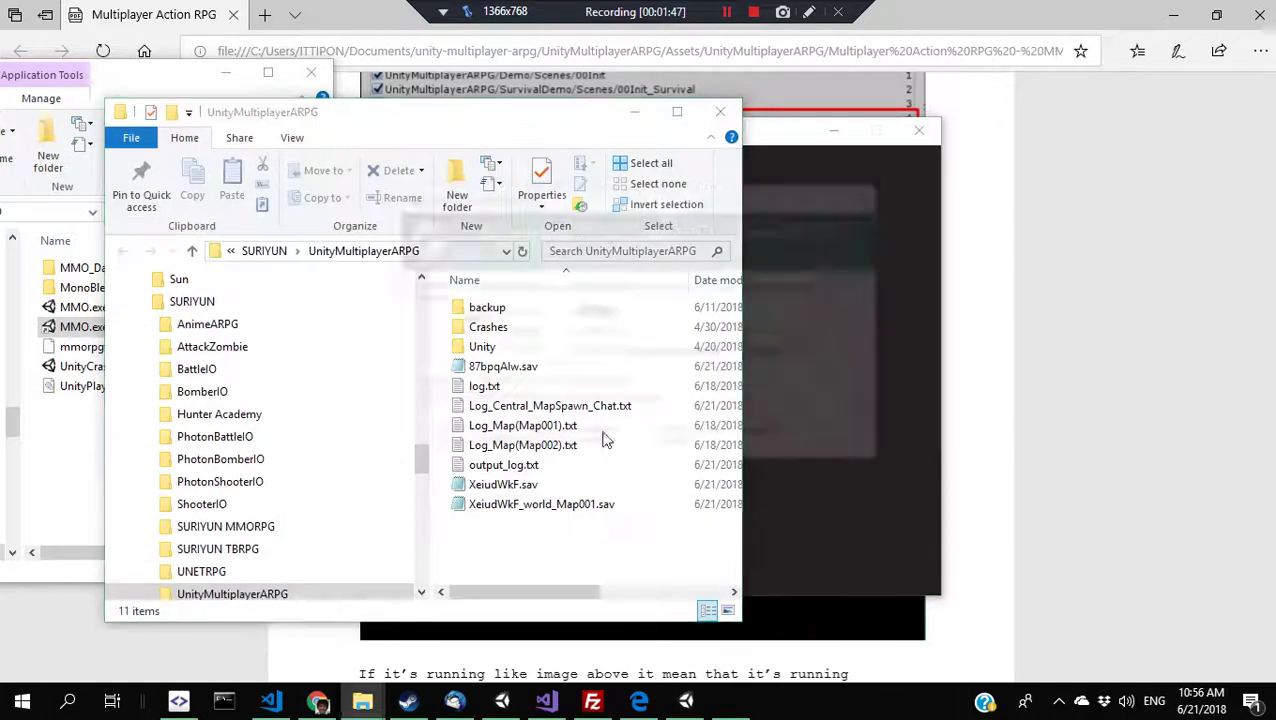
pyautogui.click(738, 513)
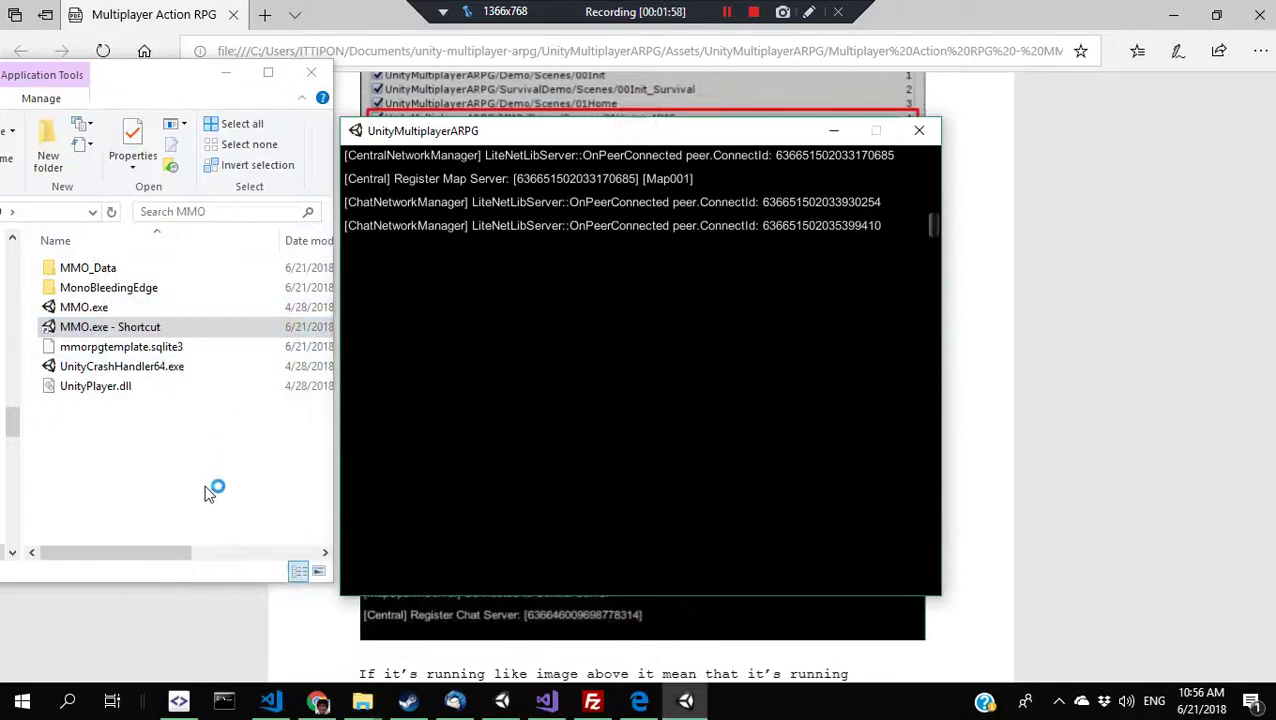
# - Launch two client copies of the game and place them top right and top left
pyautogui.doubleClick(90, 307)
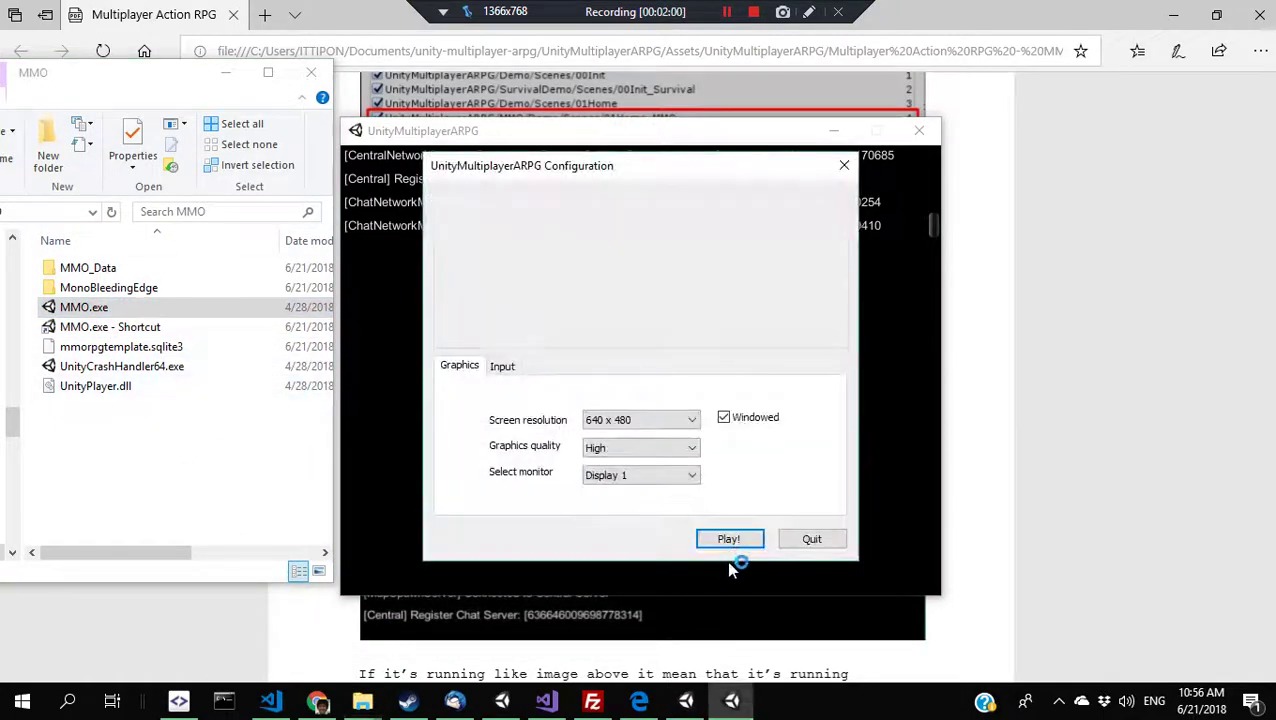
pyautogui.click(728, 539)
pyautogui.moveTo(588, 142); pyautogui.dragTo(936, 58)
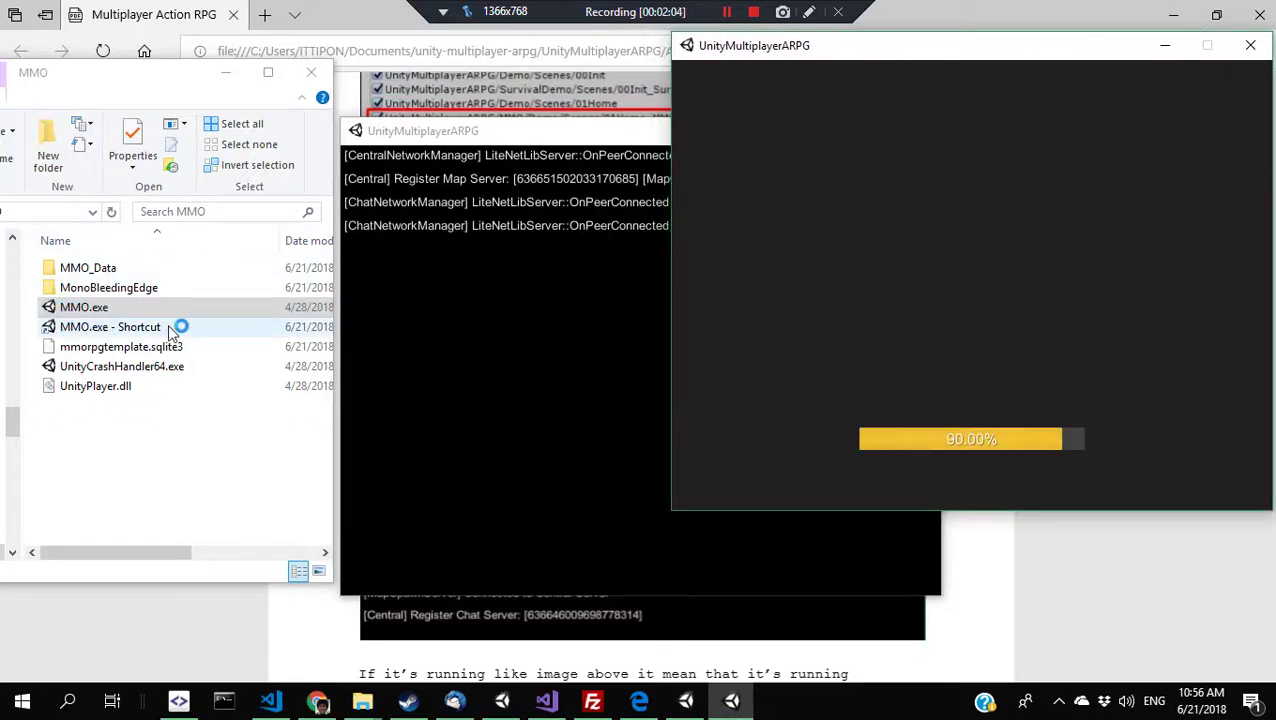
pyautogui.doubleClick(162, 306)
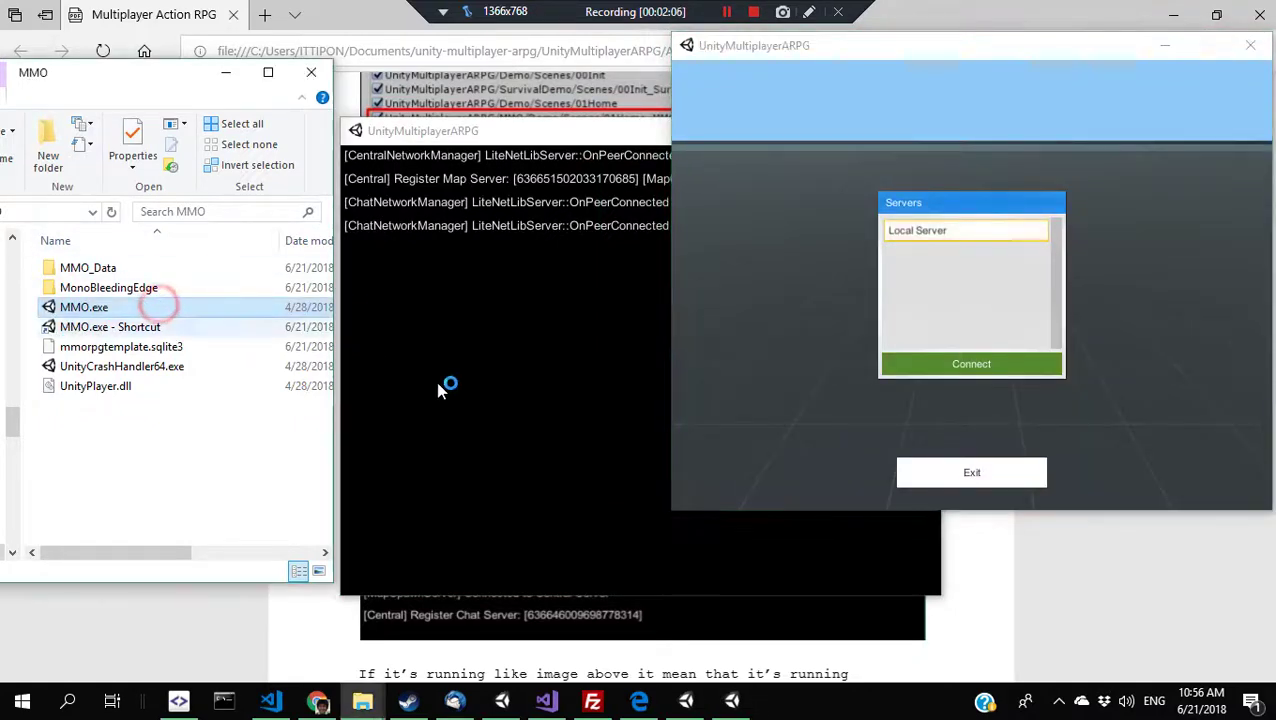
pyautogui.click(727, 545)
pyautogui.moveTo(668, 142); pyautogui.dragTo(391, 58)
# - On the right client, connect to the local server, register a new account and log in
pyautogui.click(790, 165)
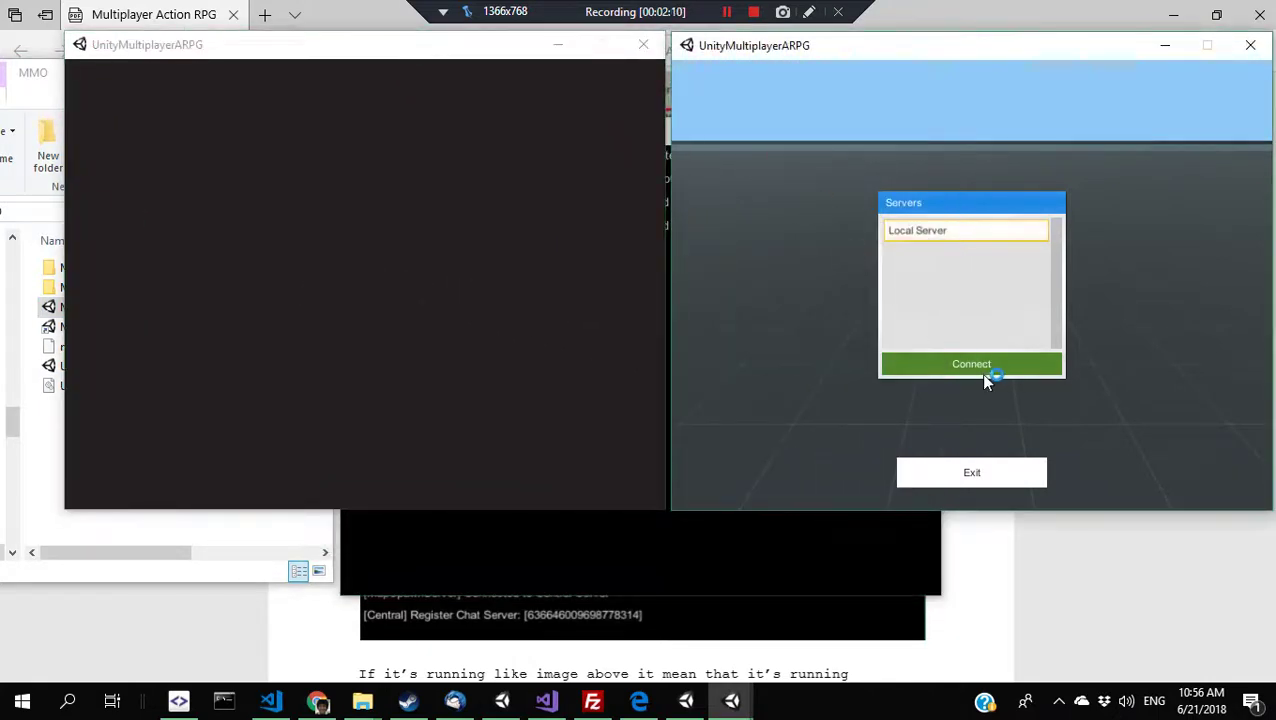
pyautogui.click(985, 378)
pyautogui.click(977, 365)
pyautogui.click(943, 245)
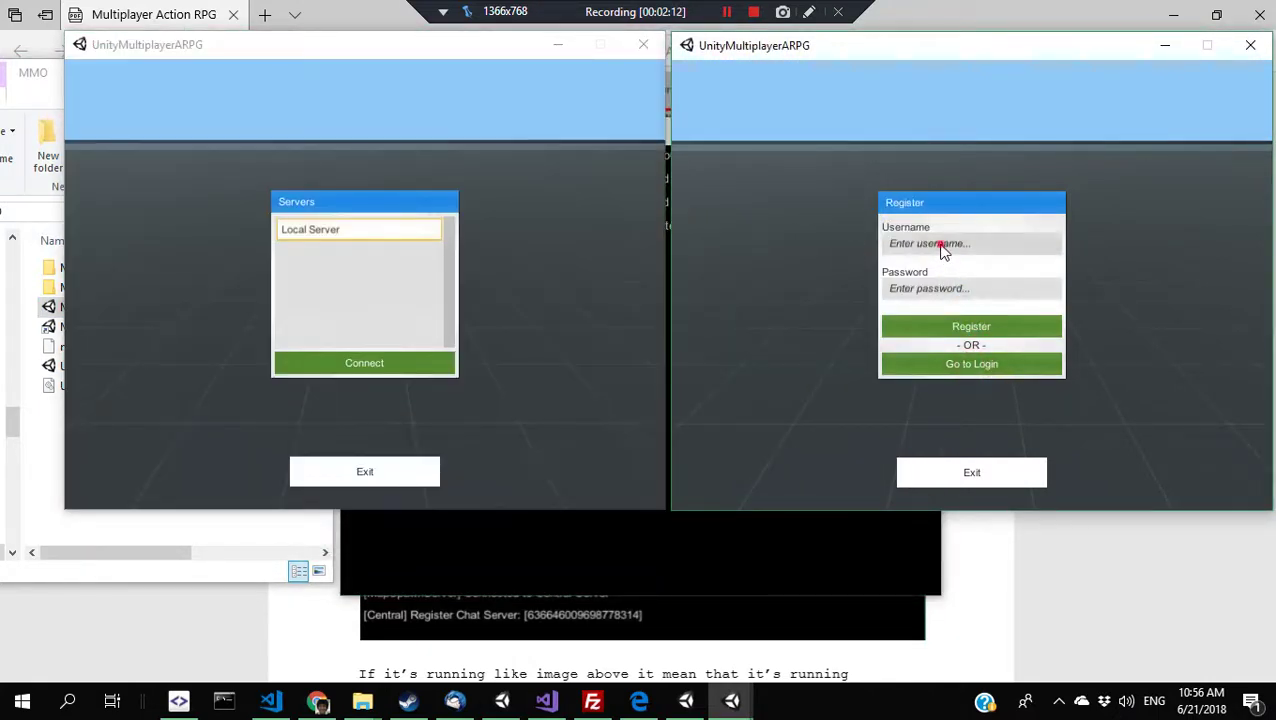
pyautogui.write('test')
pyautogui.click(911, 288)
pyautogui.write('test')
pyautogui.click(941, 328)
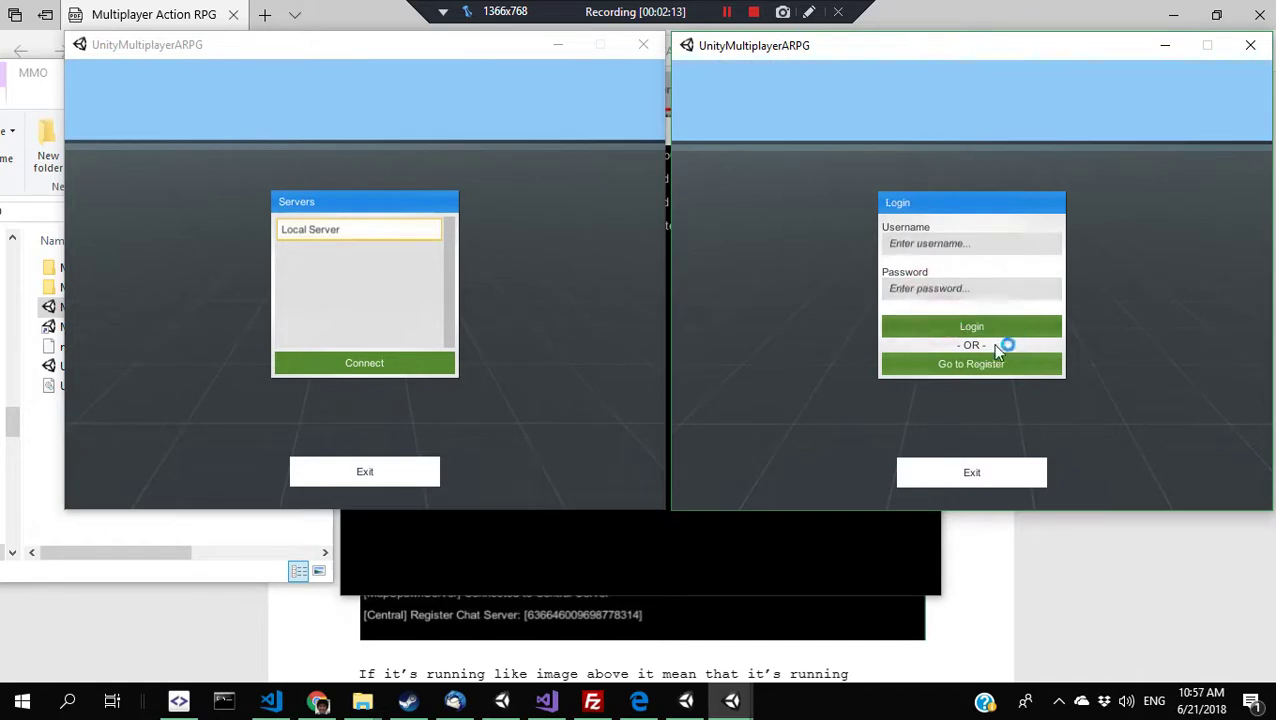
pyautogui.click(920, 246)
pyautogui.write('test')
pyautogui.click(912, 288)
pyautogui.write('te')
pyautogui.click(970, 324)
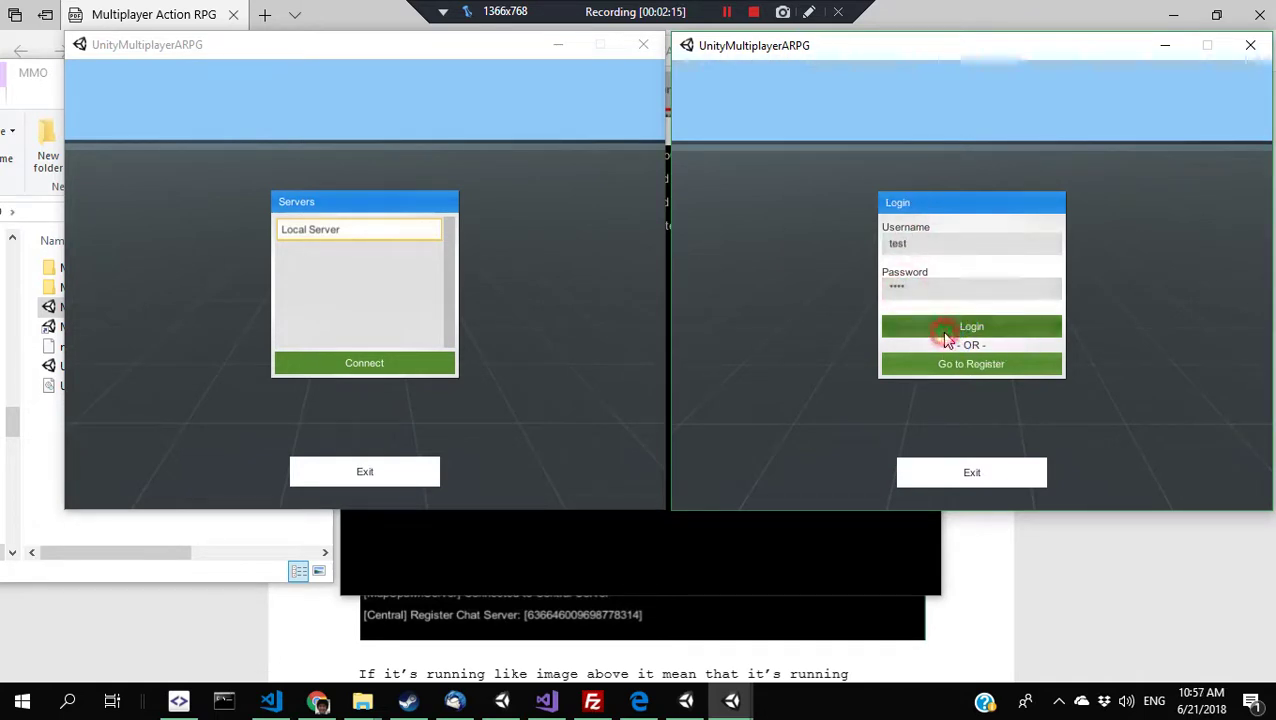
# - Create the character Test and start the game with it
pyautogui.click(1153, 421)
pyautogui.click(969, 436)
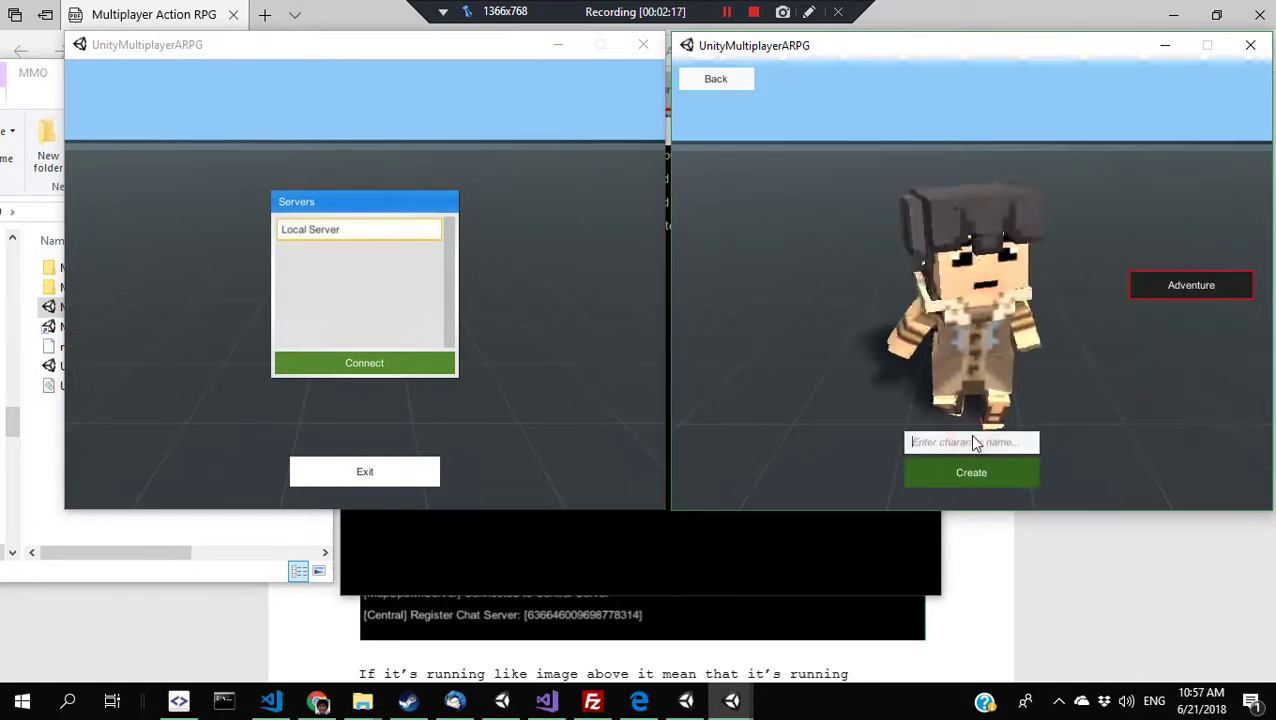
pyautogui.write('Test')
pyautogui.click(965, 467)
pyautogui.click(978, 446)
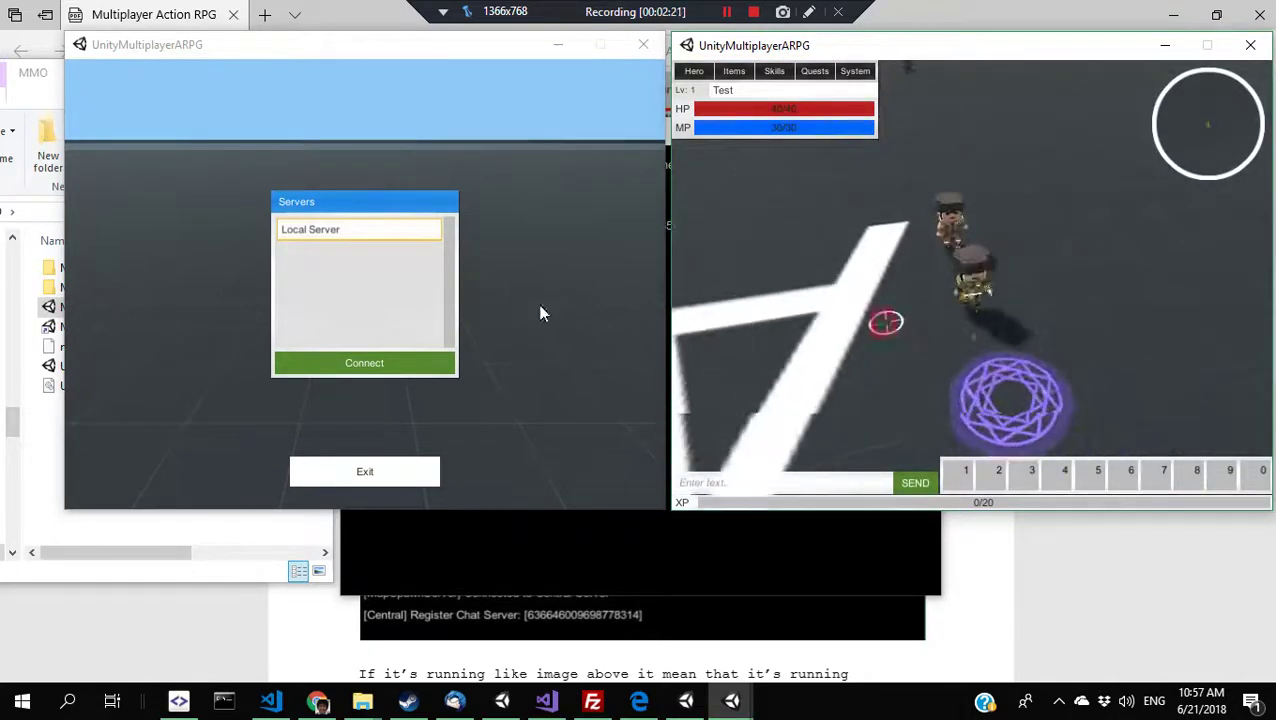
# - On the left client, connect to the Local Server, register a second account and log in
pyautogui.click(350, 363)
pyautogui.click(370, 362)
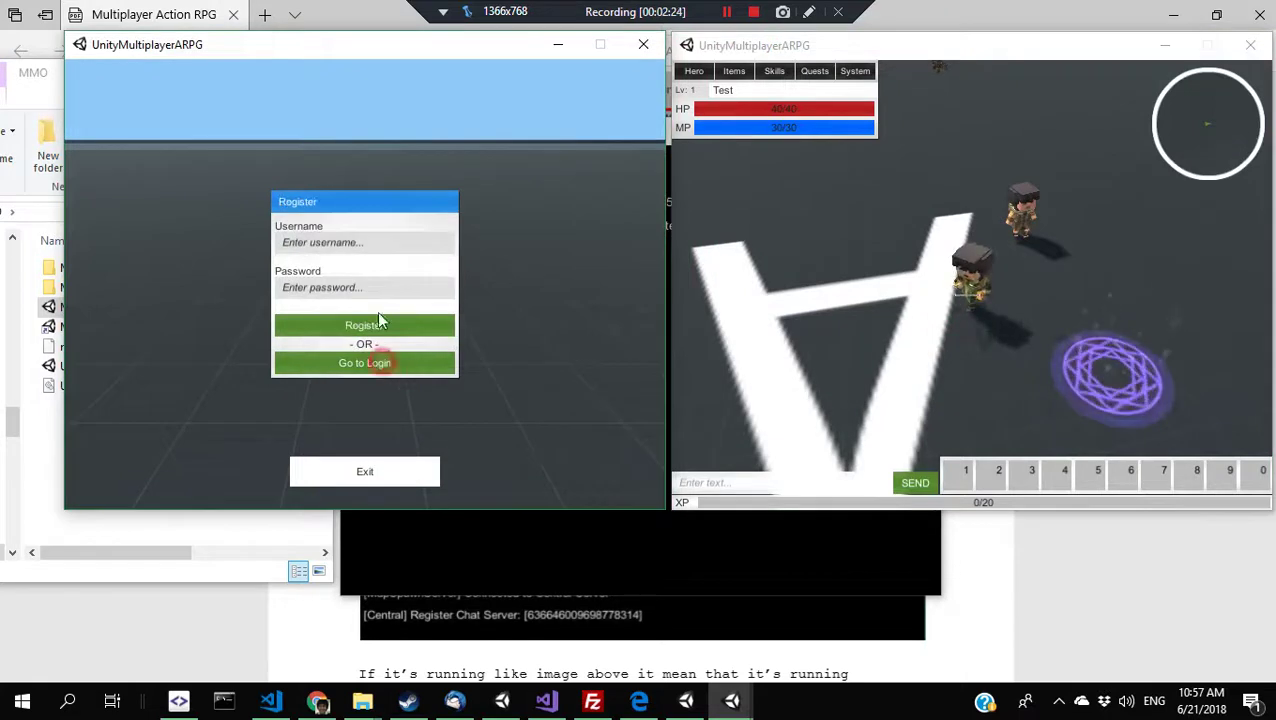
pyautogui.click(365, 243)
pyautogui.write('test')
pyautogui.click(345, 288)
pyautogui.write('test')
pyautogui.click(362, 326)
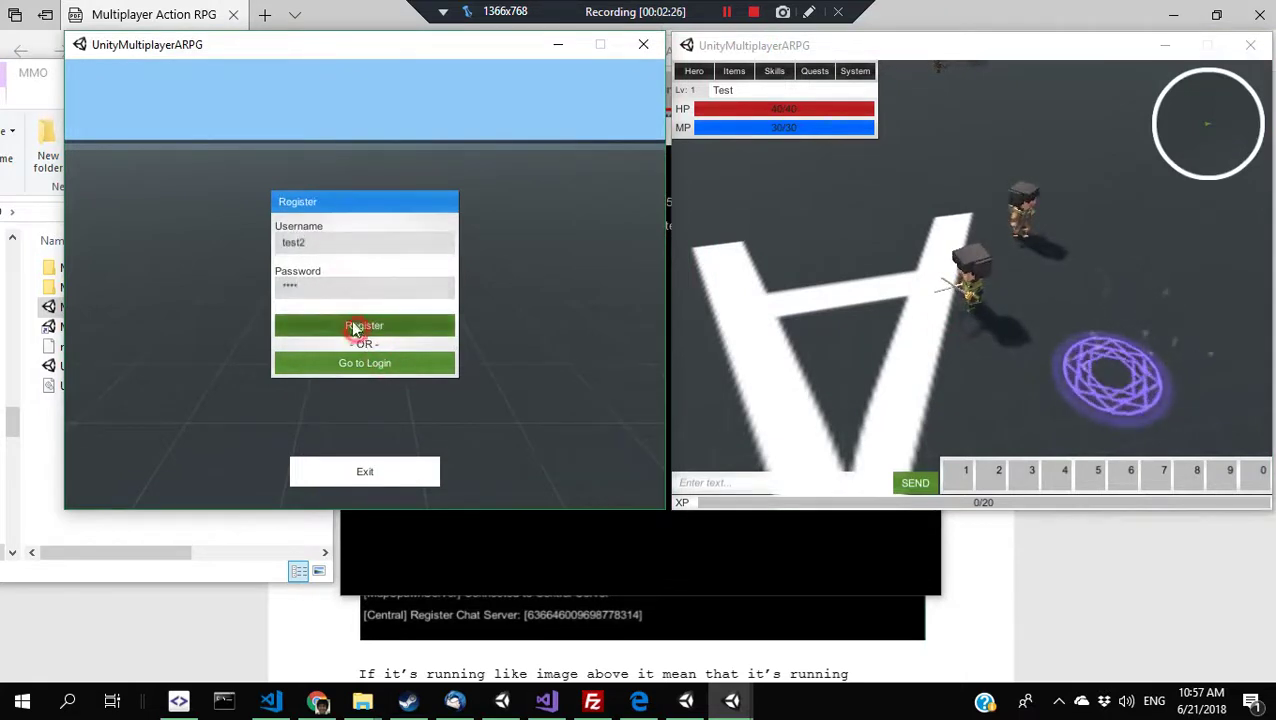
pyautogui.click(350, 244)
pyautogui.write('test2')
pyautogui.click(336, 288)
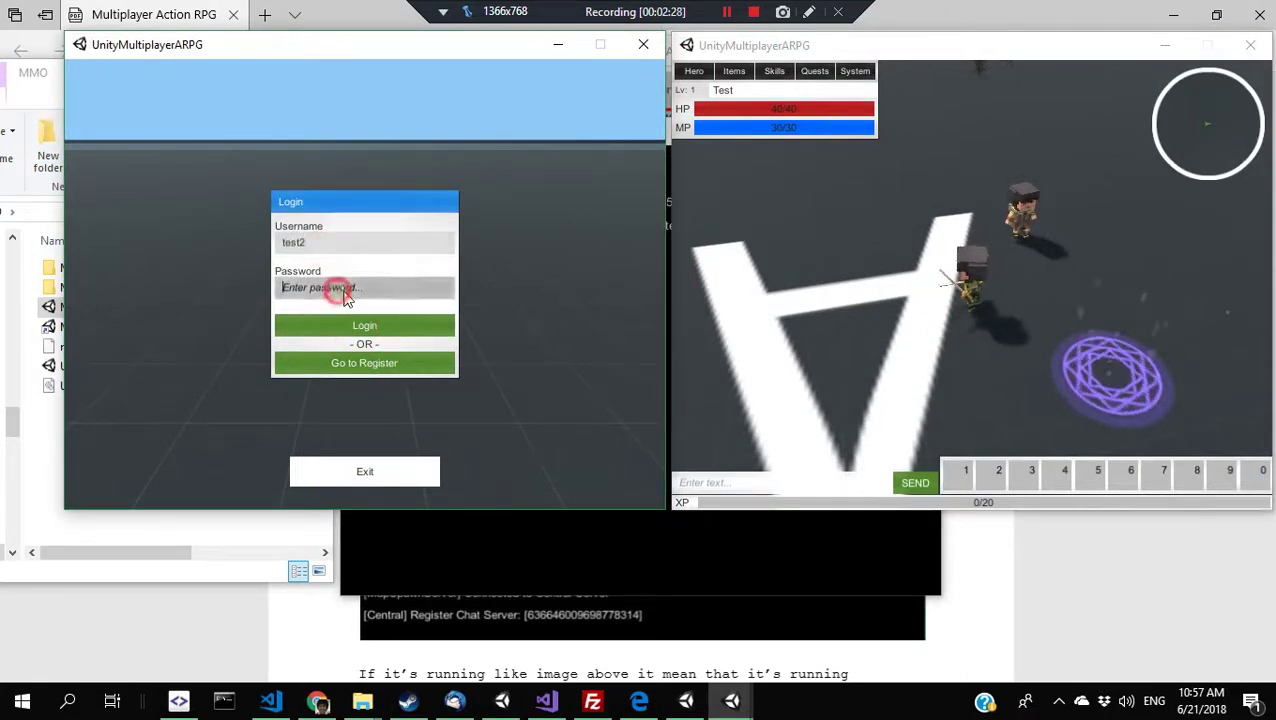
pyautogui.write('test')
pyautogui.click(340, 333)
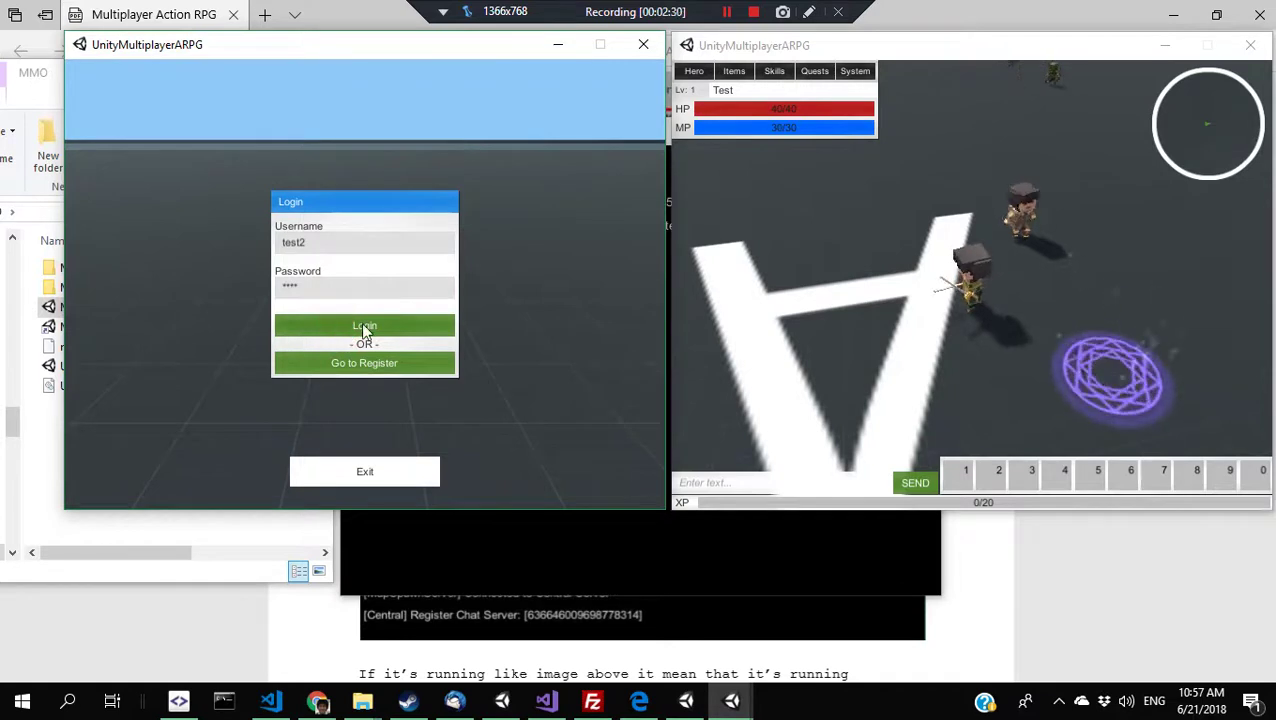
# - Create the character Test2 and start the game with it
pyautogui.click(363, 327)
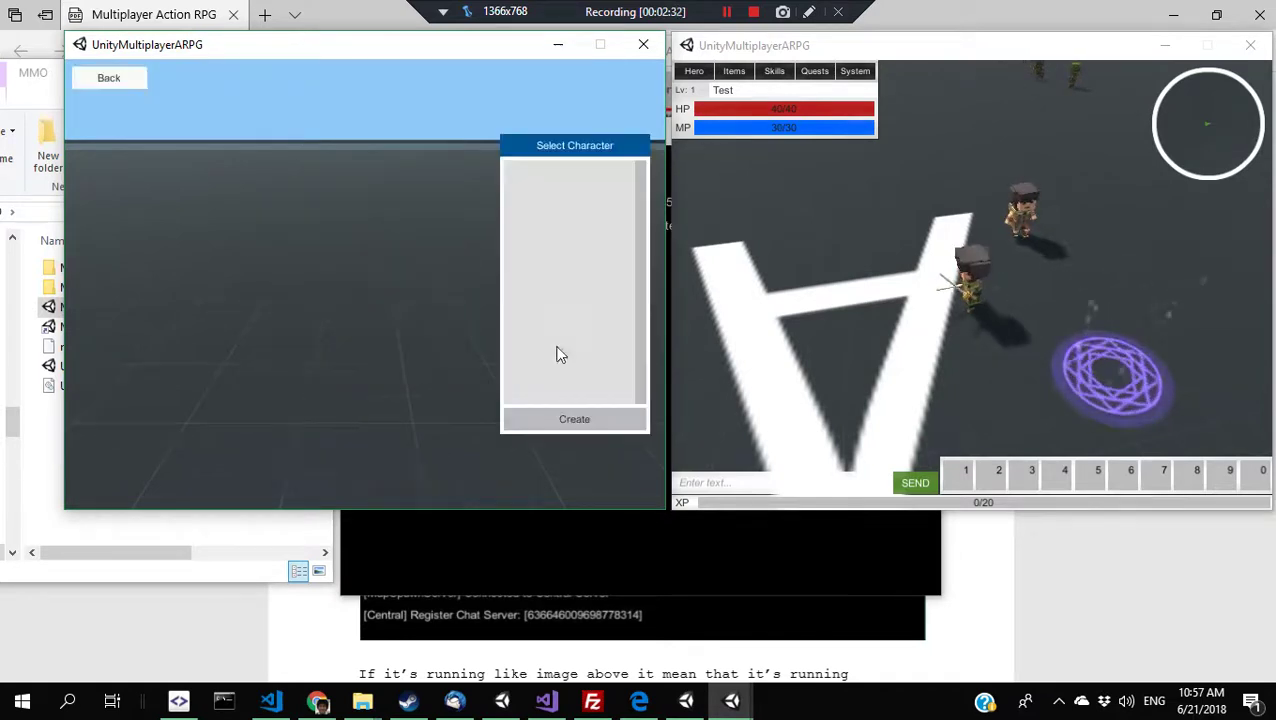
pyautogui.click(567, 417)
pyautogui.click(392, 452)
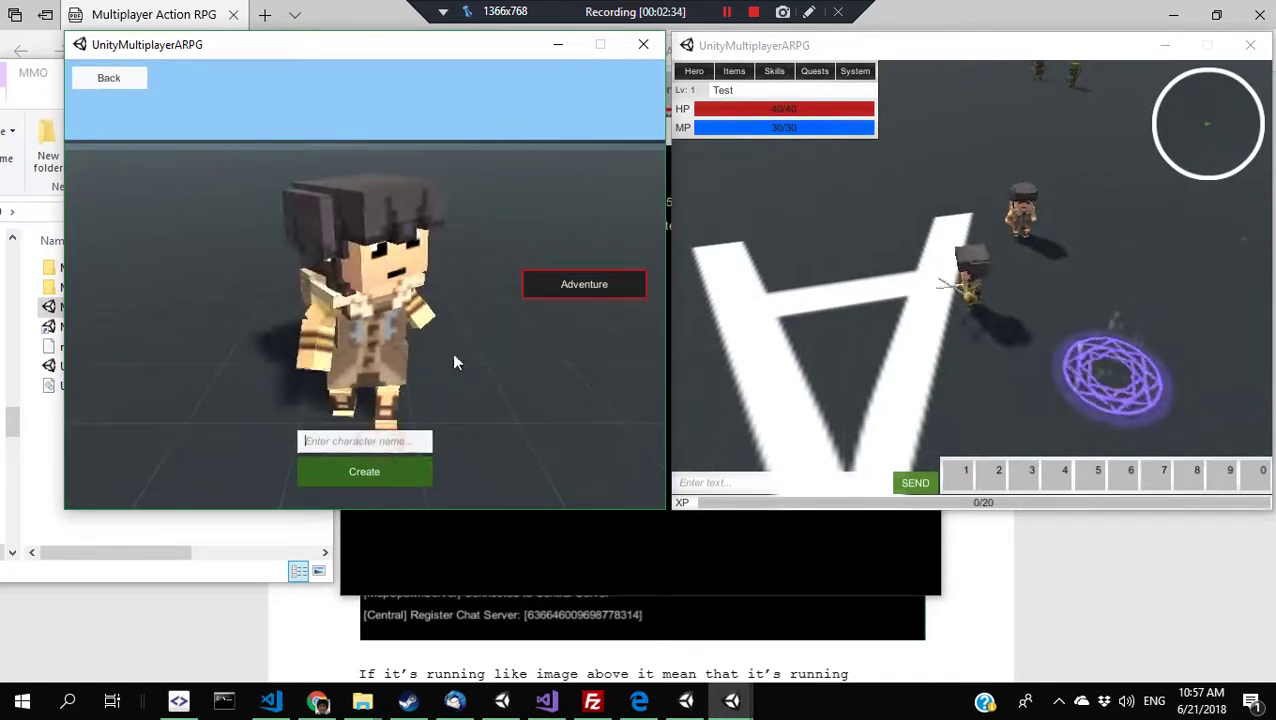
pyautogui.write('Test2')
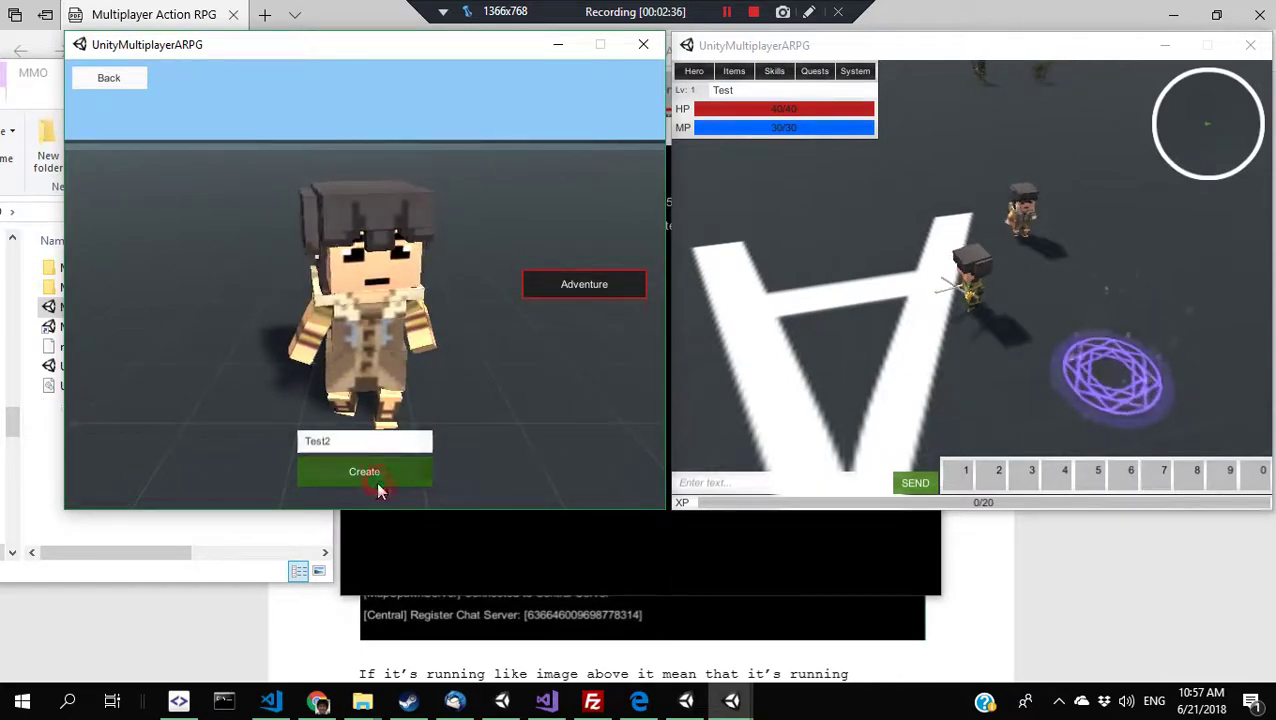
pyautogui.click(376, 478)
pyautogui.click(385, 441)
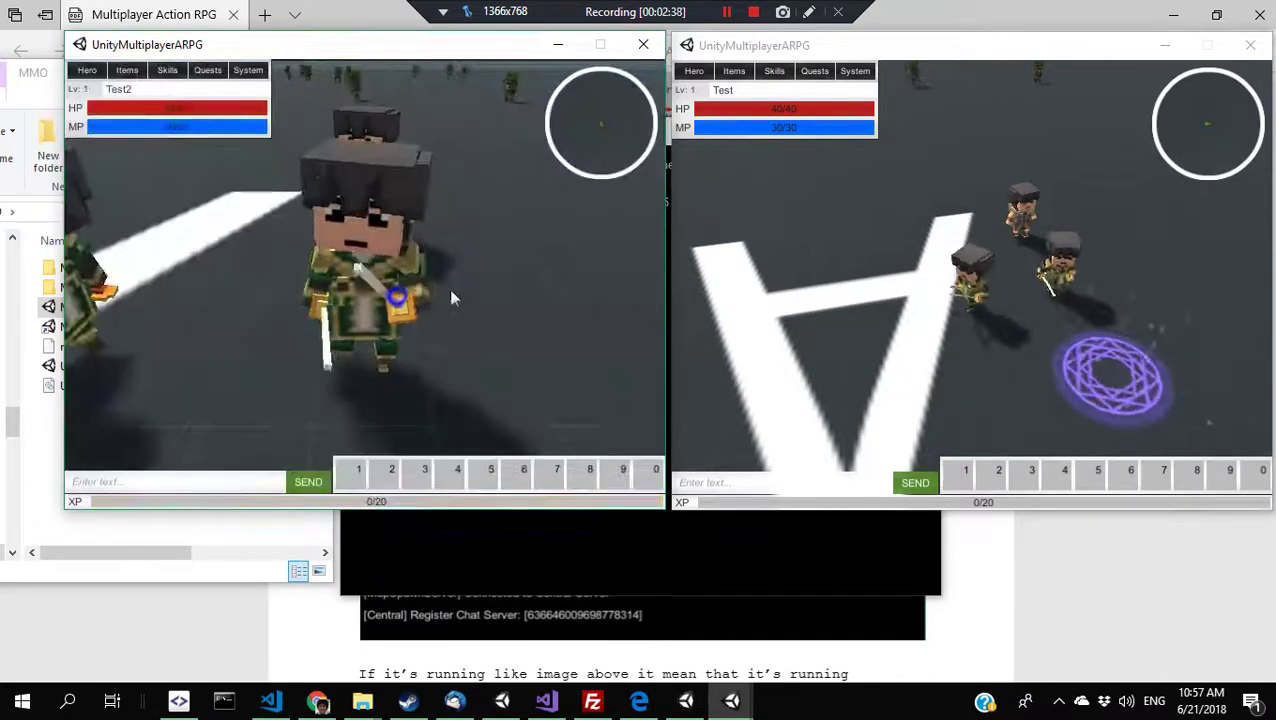
# - Walk Test2 through the purple portal and onto the ground in the new area
pyautogui.click(372, 396)
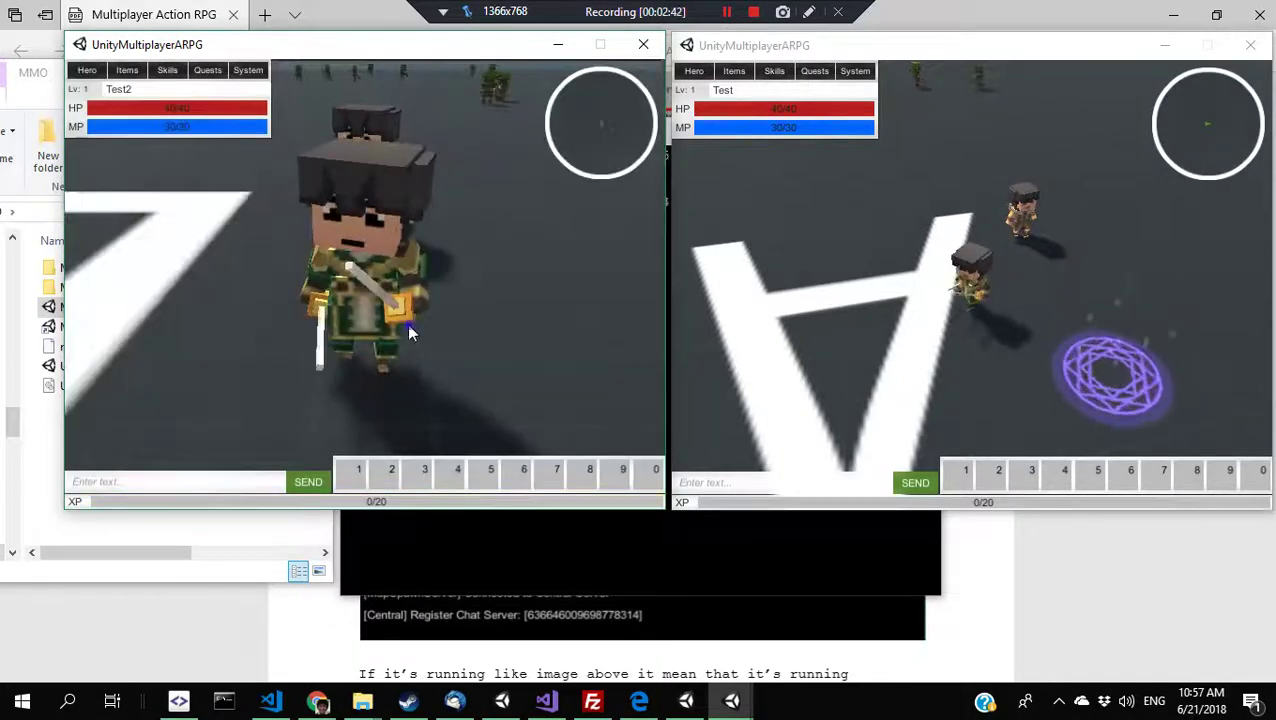
pyautogui.click(590, 276)
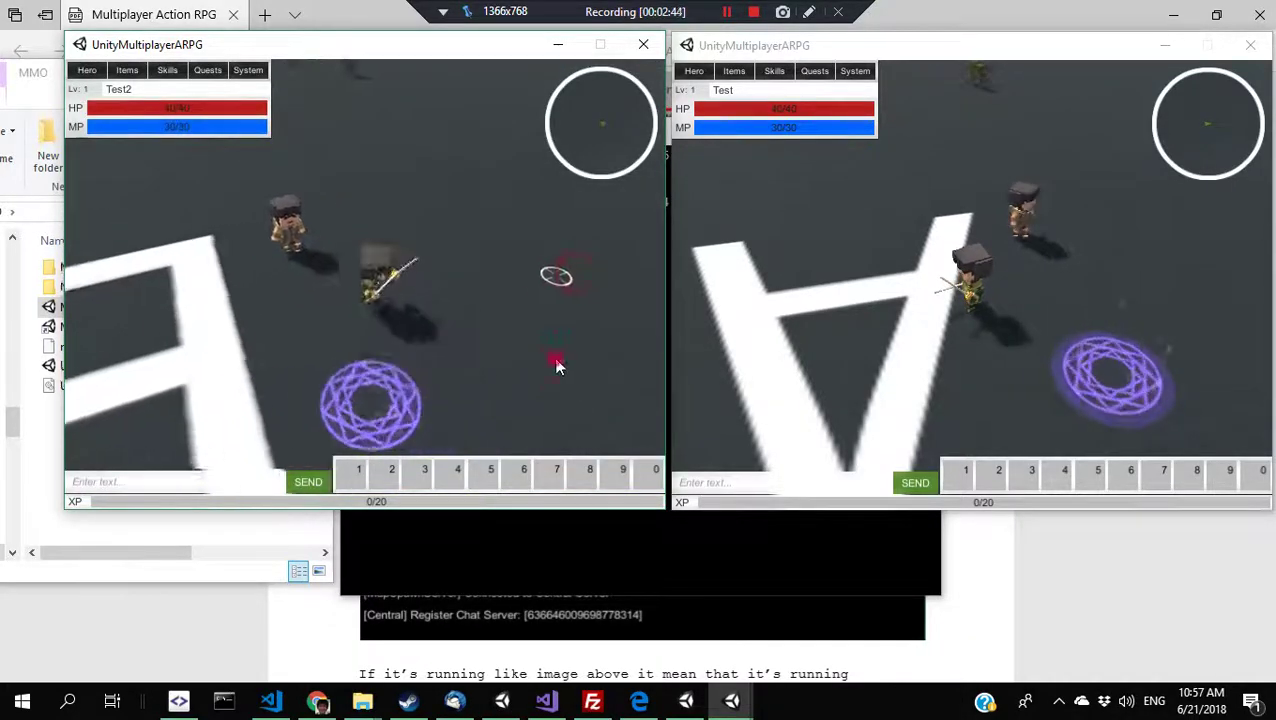
pyautogui.click(753, 485)
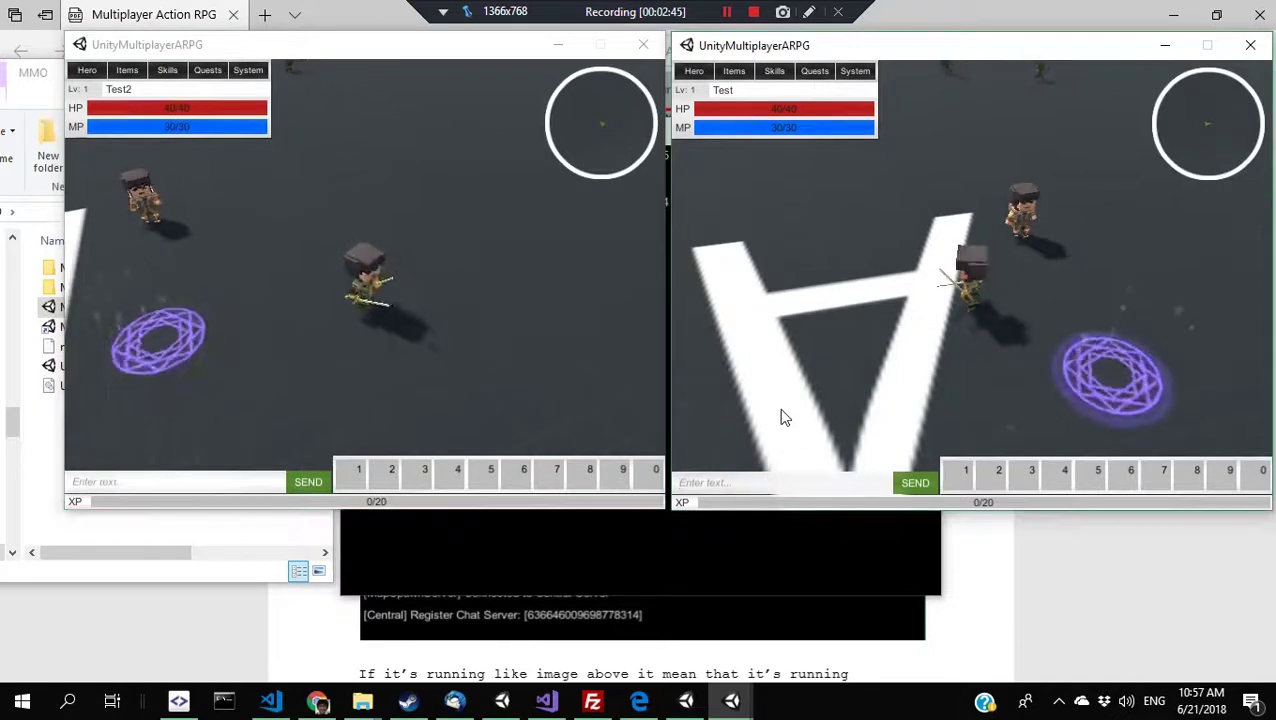
# - Send 'Hello' from Test and 'Map B' from Test2 in the global chat
pyautogui.write('Hello')
pyautogui.press('Return')
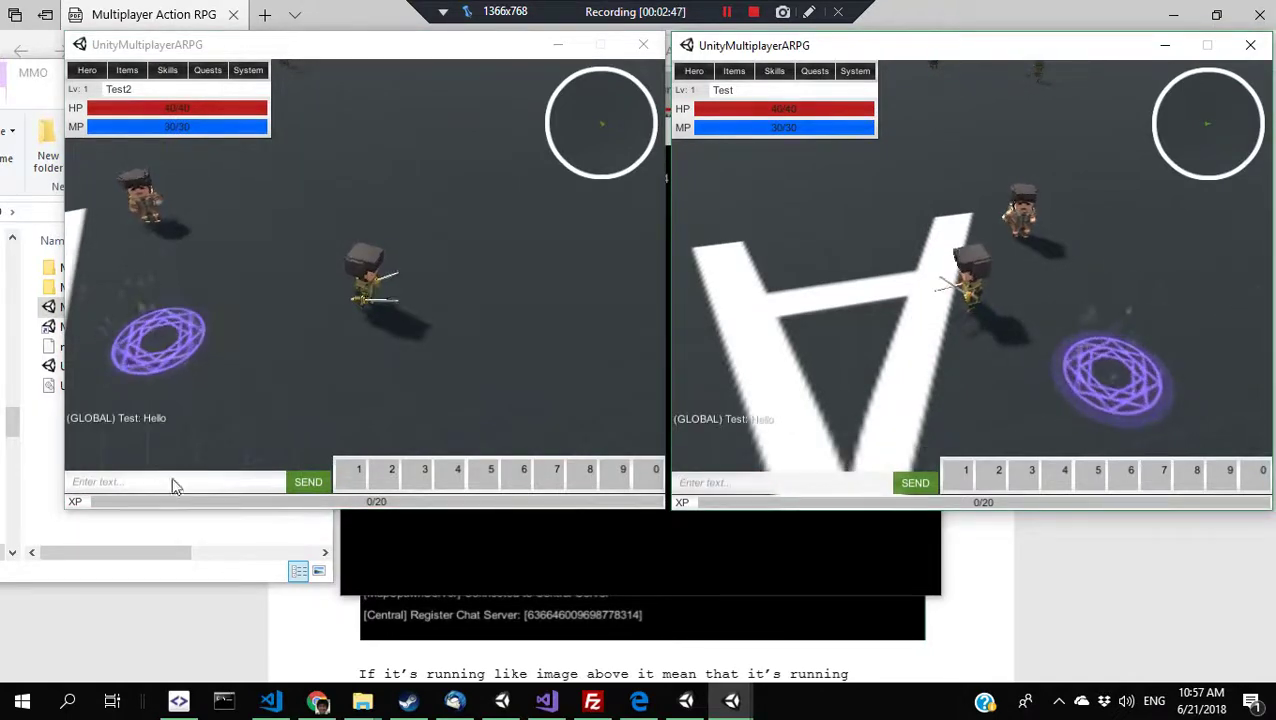
pyautogui.click(729, 481)
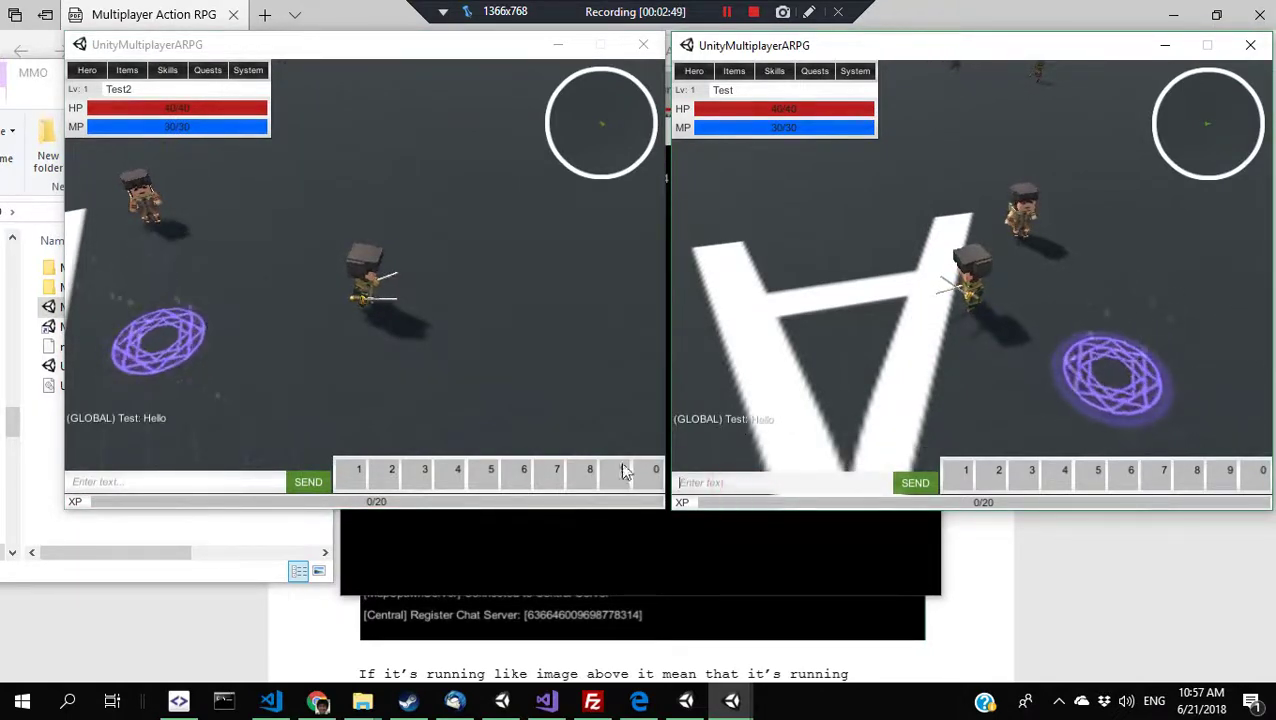
pyautogui.click(175, 484)
pyautogui.write("I'm")
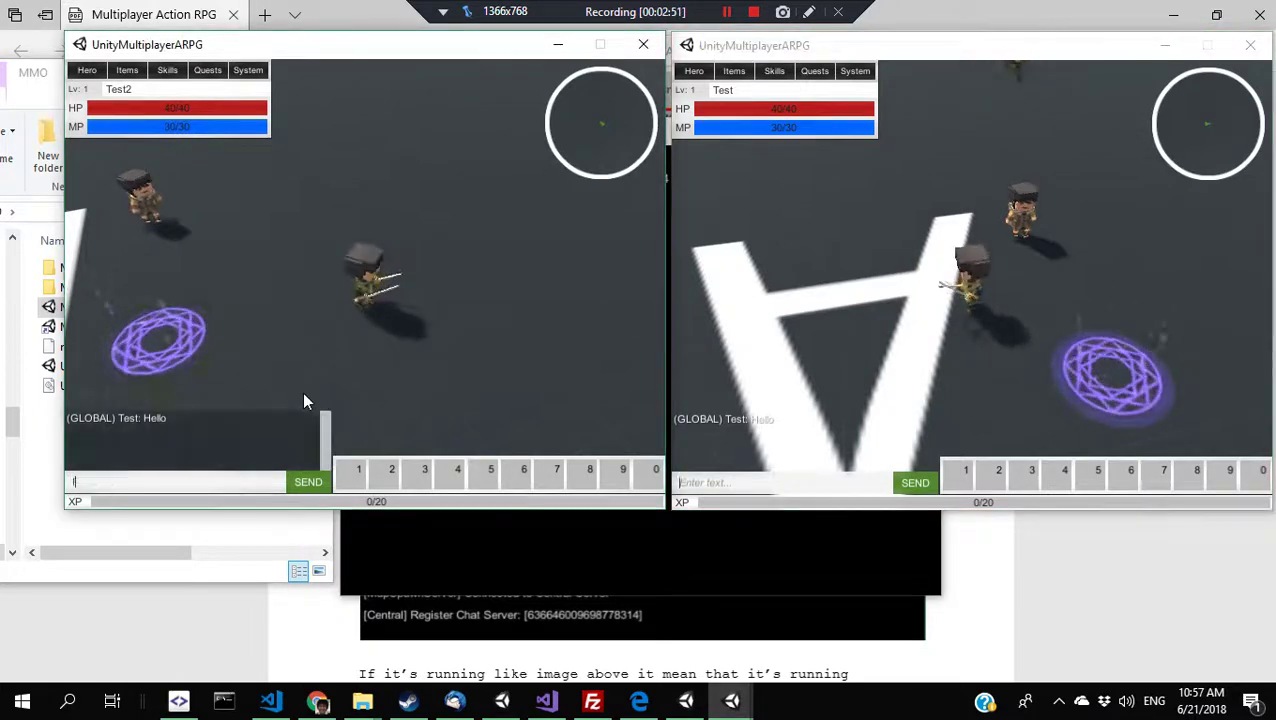
pyautogui.press('BackSpace')
pyautogui.press('BackSpace')
pyautogui.press('BackSpace')
pyautogui.write('Map')
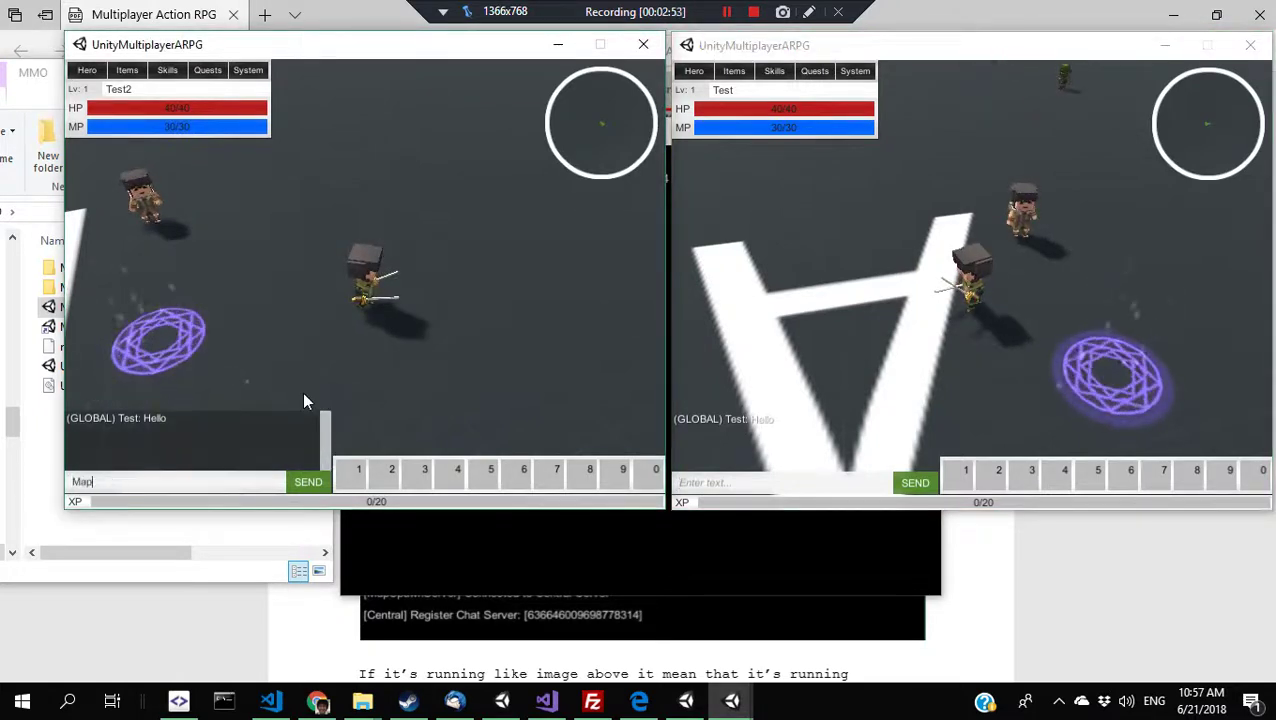
pyautogui.write(' B')
pyautogui.press('Return')
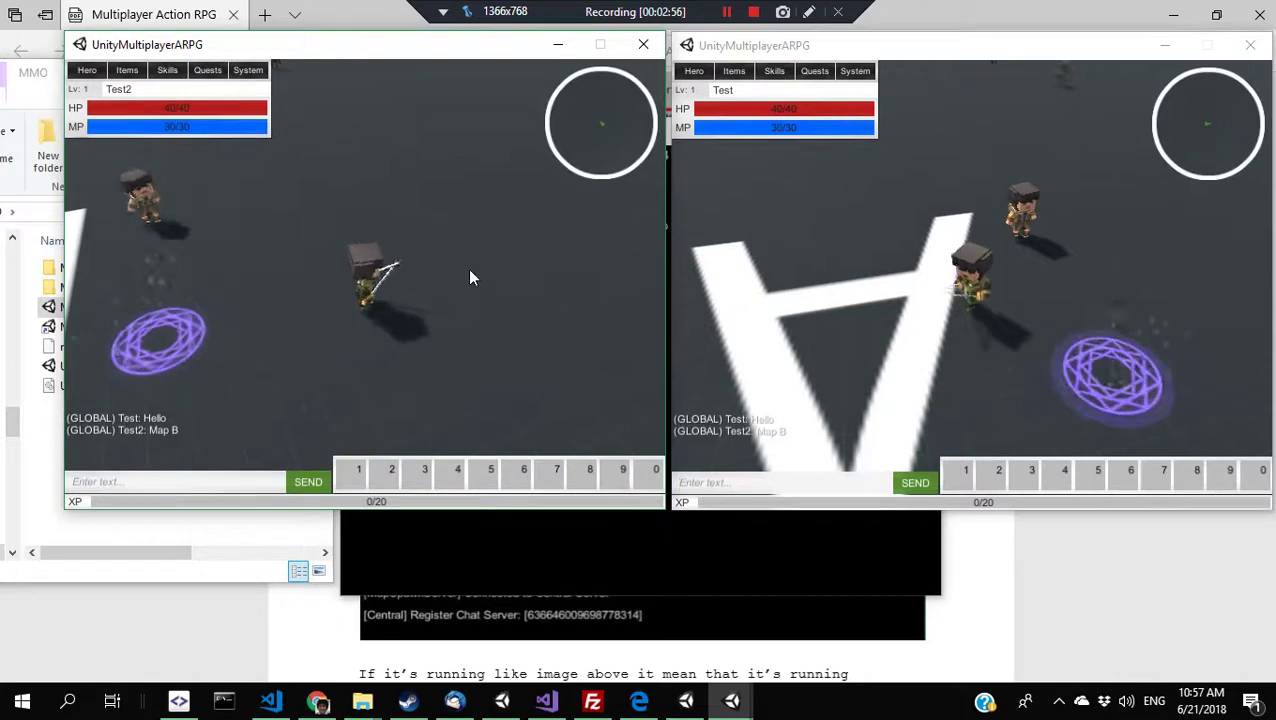
# - Walk Test across the map toward Test2 and the other players
pyautogui.moveTo(470, 273); pyautogui.dragTo(369, 252, button='right')
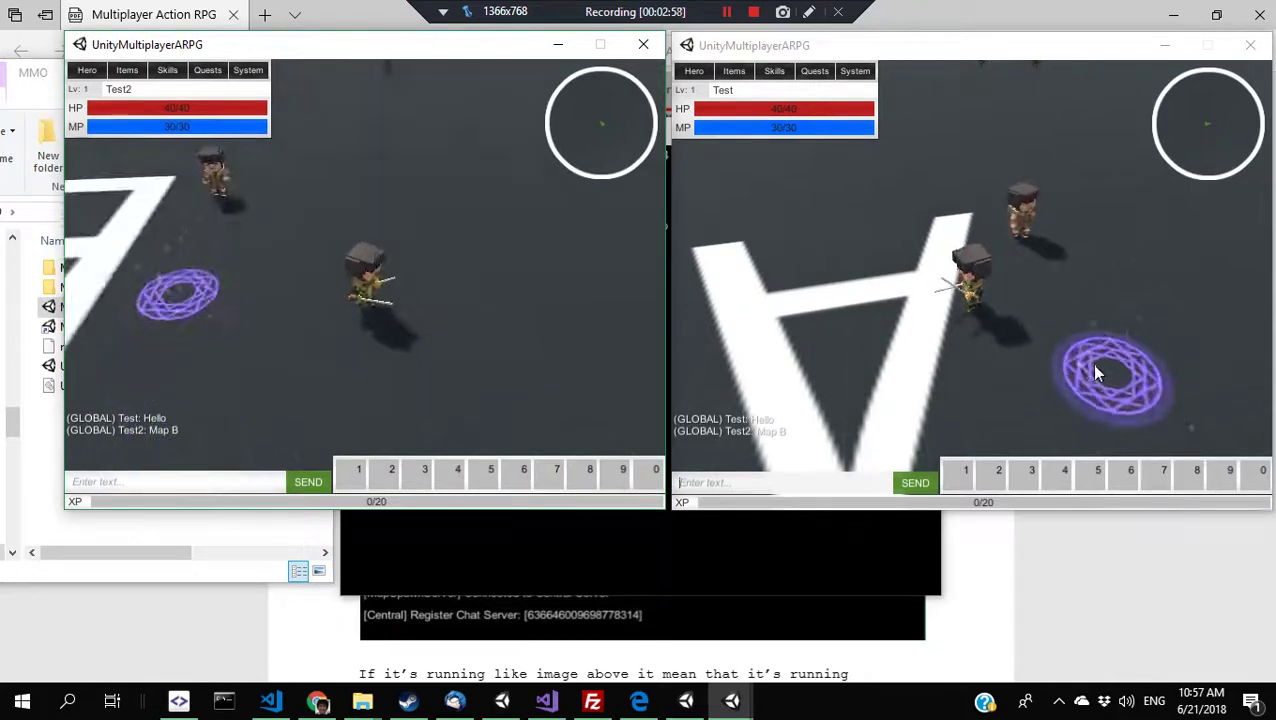
pyautogui.moveTo(1091, 364); pyautogui.dragTo(1018, 357, button='right')
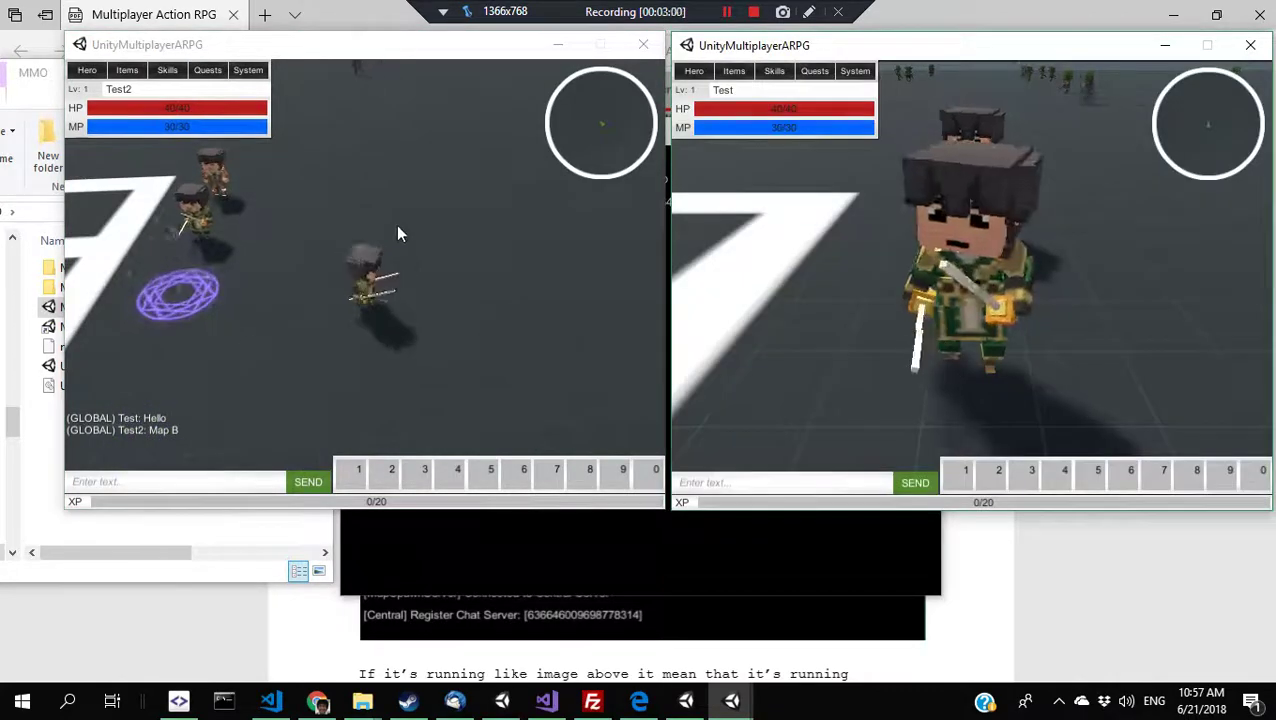
pyautogui.moveTo(396, 224); pyautogui.dragTo(340, 350, button='right')
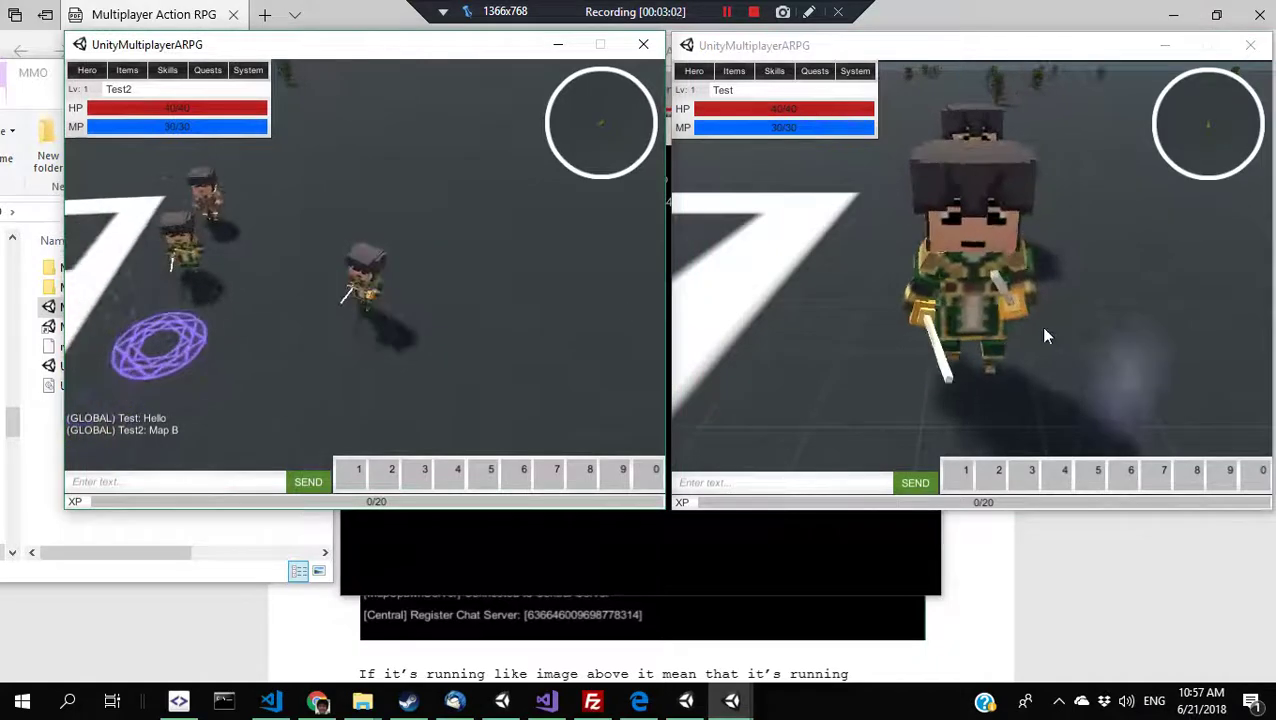
pyautogui.moveTo(1040, 326)
pyautogui.mouseDown(button='right')
pyautogui.moveTo(1055, 325)
pyautogui.moveTo(1054, 309)
pyautogui.mouseUp(button='right')
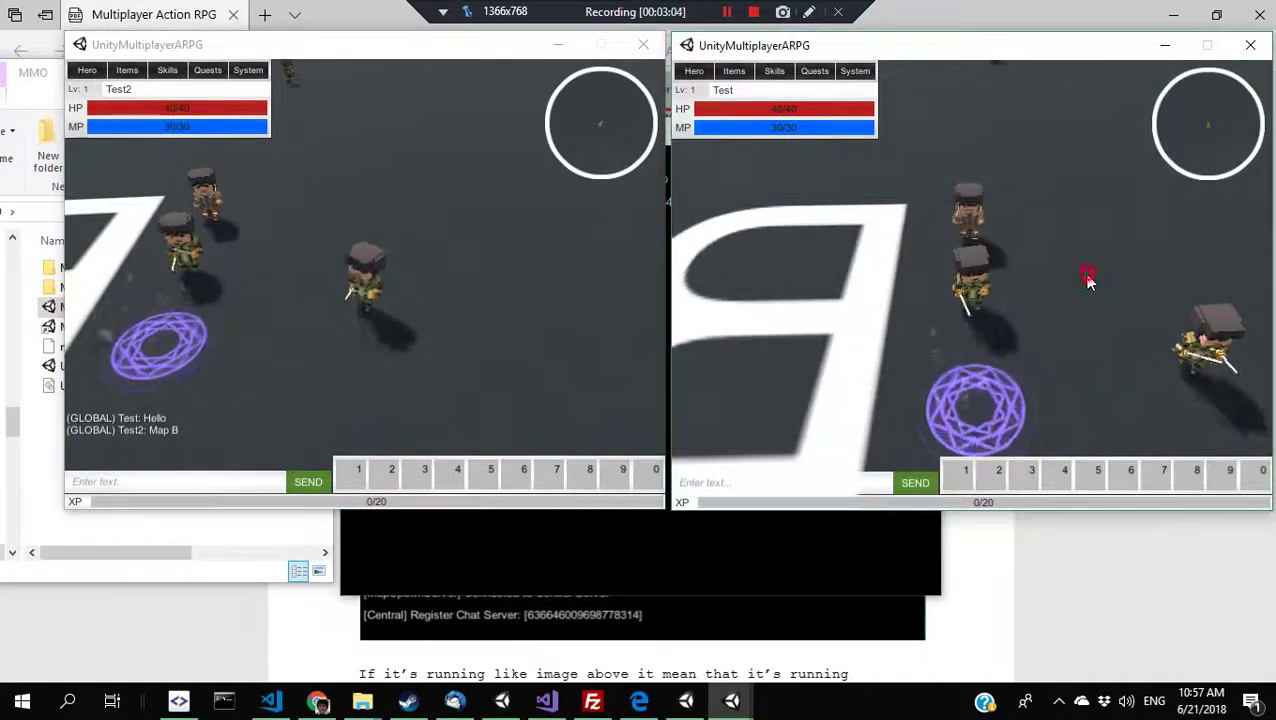
pyautogui.click(1025, 287)
pyautogui.click(932, 395)
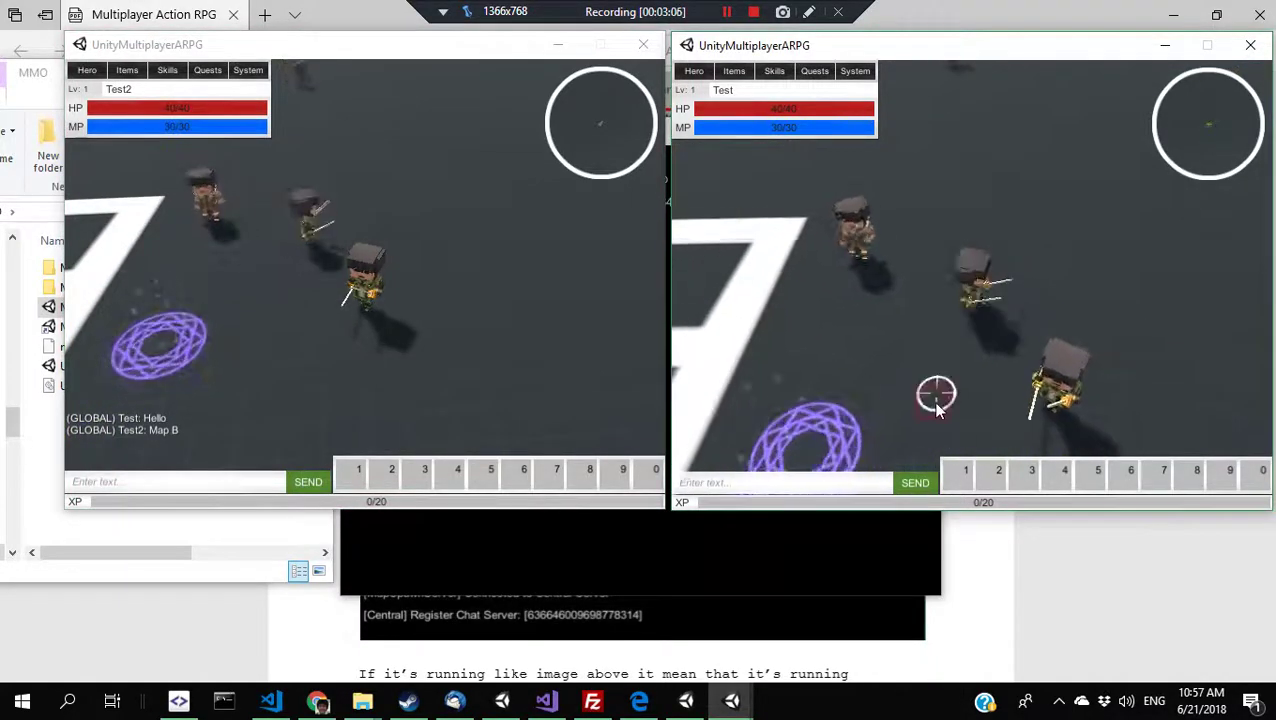